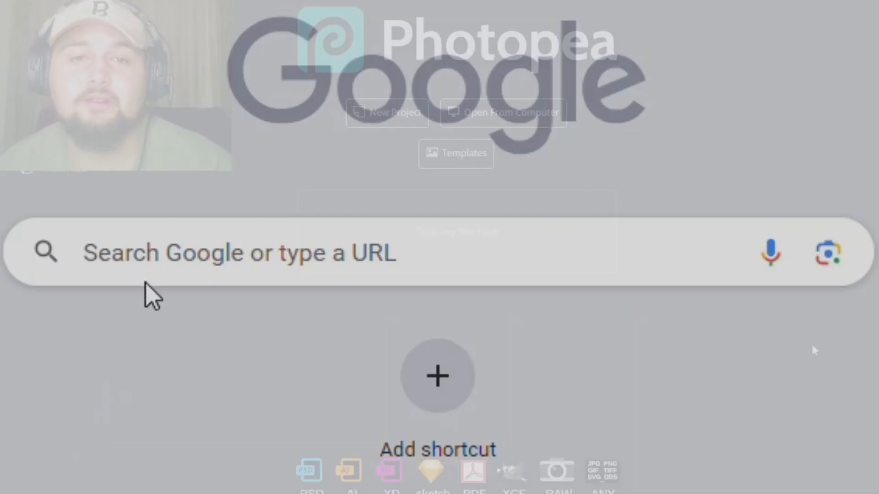
Step: Search Google for "photopea" and open the Photopea Online Photo Editor website
{"action": "left_click", "coordinate": [148, 241]}
{"action": "type", "text": "photopea"}
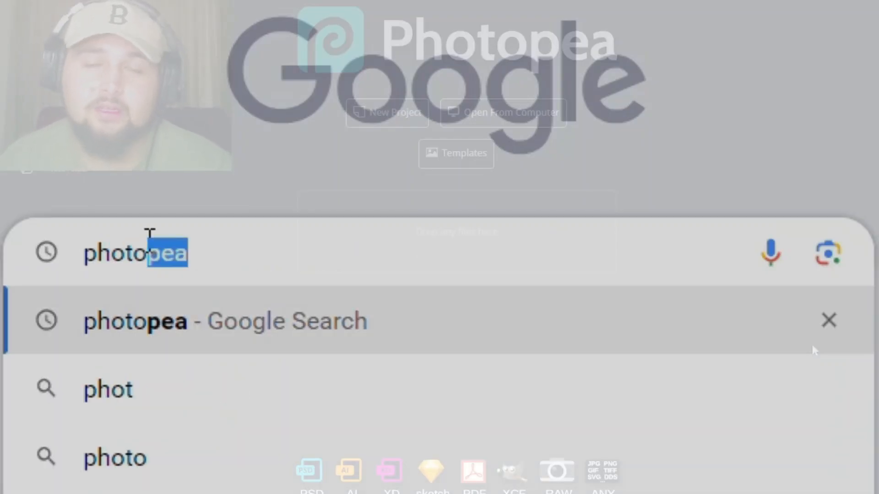
{"action": "key", "text": "Return"}
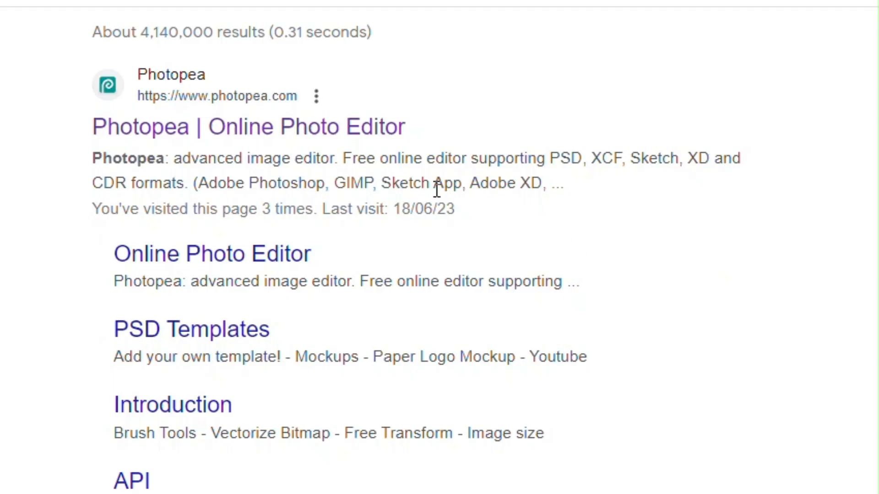
{"action": "left_click", "coordinate": [345, 137]}
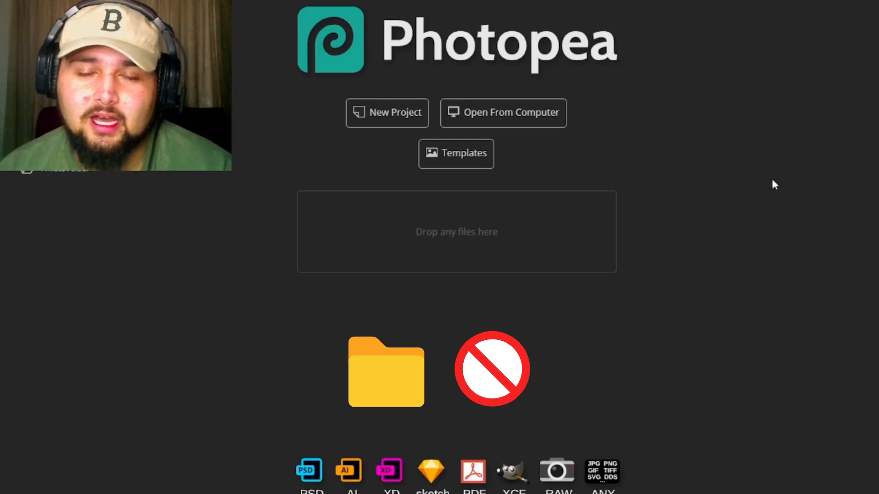
Step: Create a new blank white square project and add a text box reading "KRMA" and "KNGS" on two lines
{"action": "left_click", "coordinate": [389, 113]}
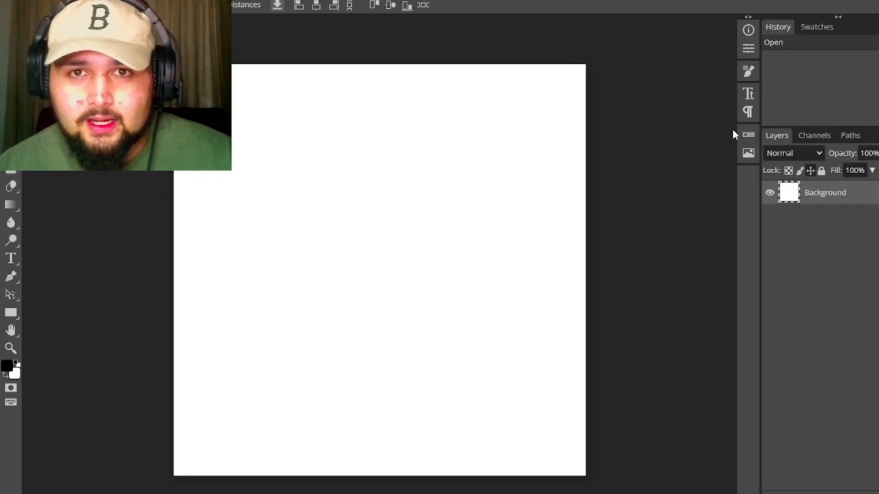
{"action": "left_click", "coordinate": [12, 260]}
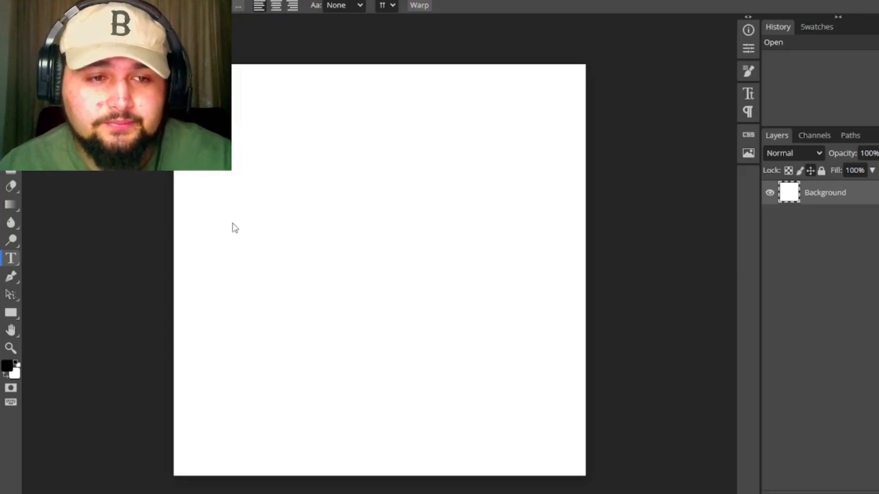
{"action": "left_click_drag", "start_coordinate": [235, 158], "coordinate": [526, 368]}
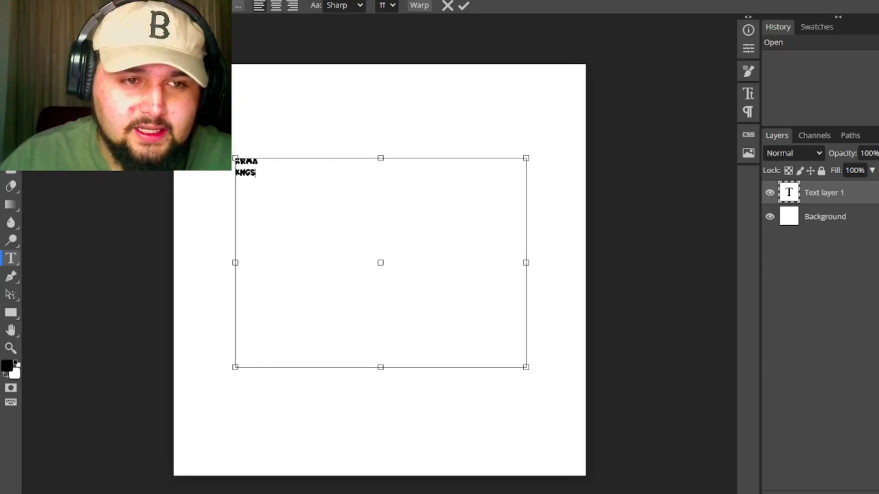
Step: Enlarge the whole KRMA KNGS text to a font size of 300 px
{"action": "left_click_drag", "start_coordinate": [259, 172], "coordinate": [234, 159]}
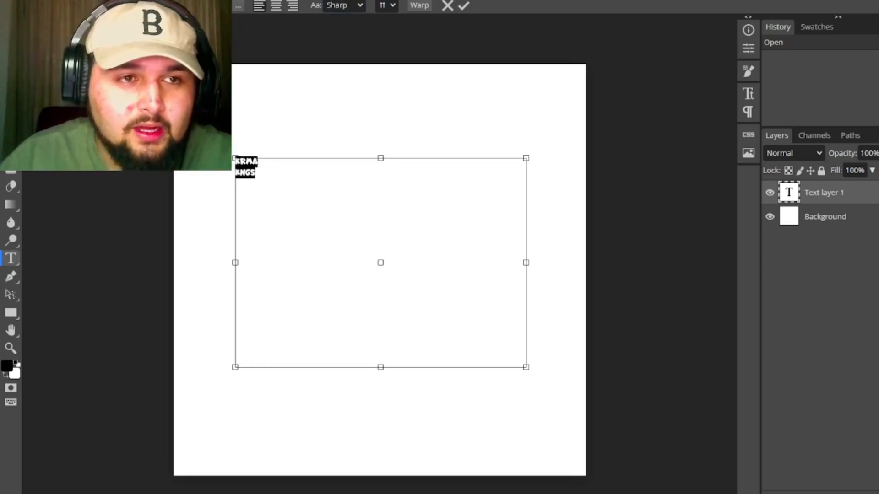
{"action": "left_click_drag", "start_coordinate": [176, 21], "coordinate": [199, 21]}
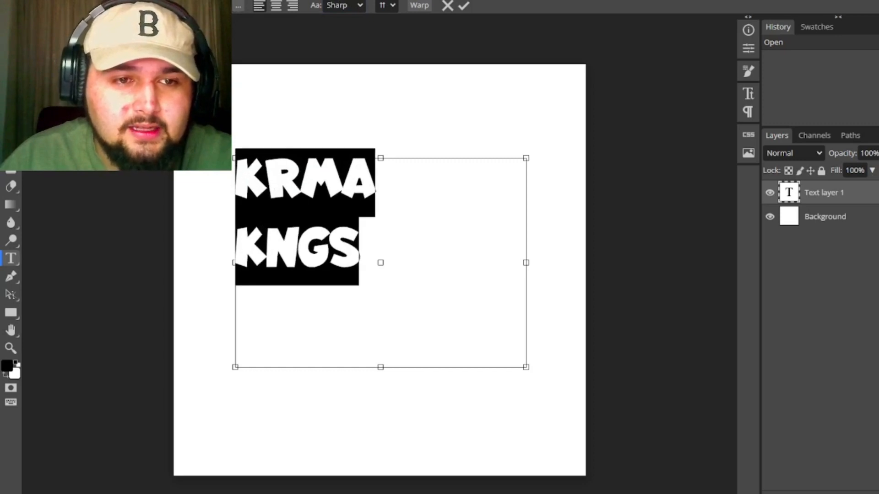
{"action": "left_click", "coordinate": [374, 240]}
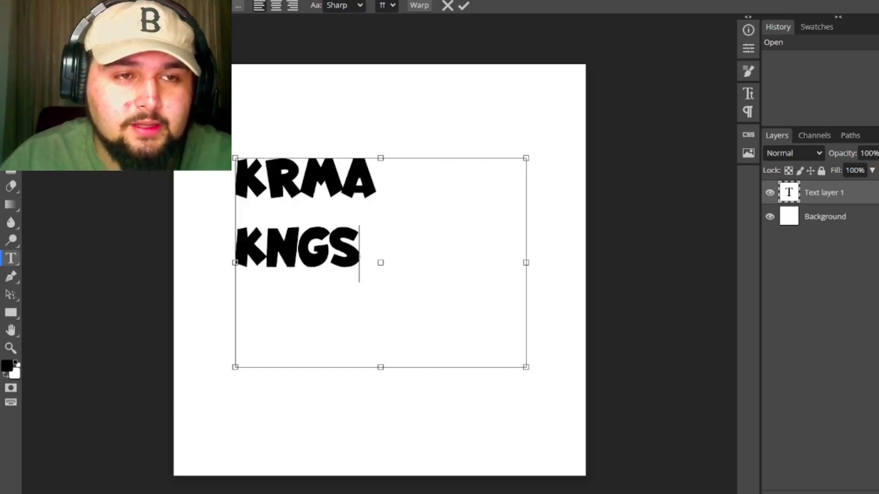
{"action": "key", "text": "ctrl+a"}
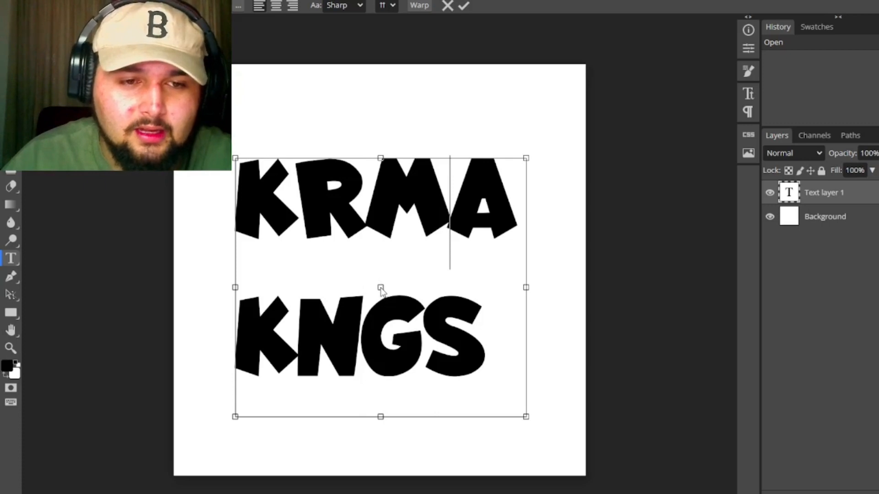
Step: Extend the text box upward and shorten it from below so it closely frames both lines of text
{"action": "left_click_drag", "start_coordinate": [380, 158], "coordinate": [382, 124]}
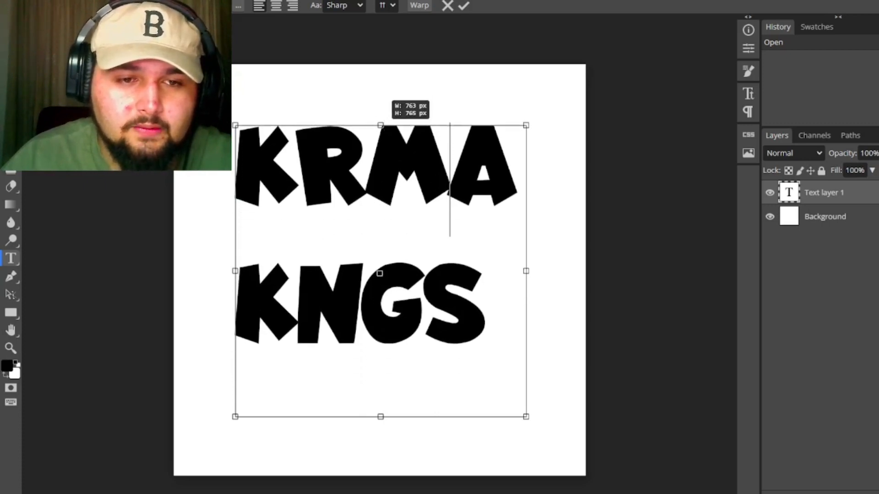
{"action": "left_click_drag", "start_coordinate": [380, 415], "coordinate": [380, 368]}
{"action": "left_click_drag", "start_coordinate": [424, 302], "coordinate": [363, 302]}
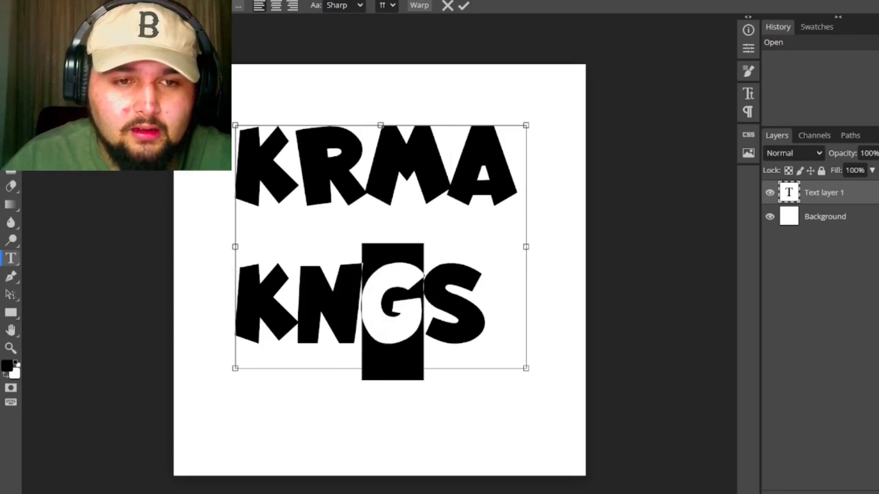
{"action": "left_click", "coordinate": [500, 255]}
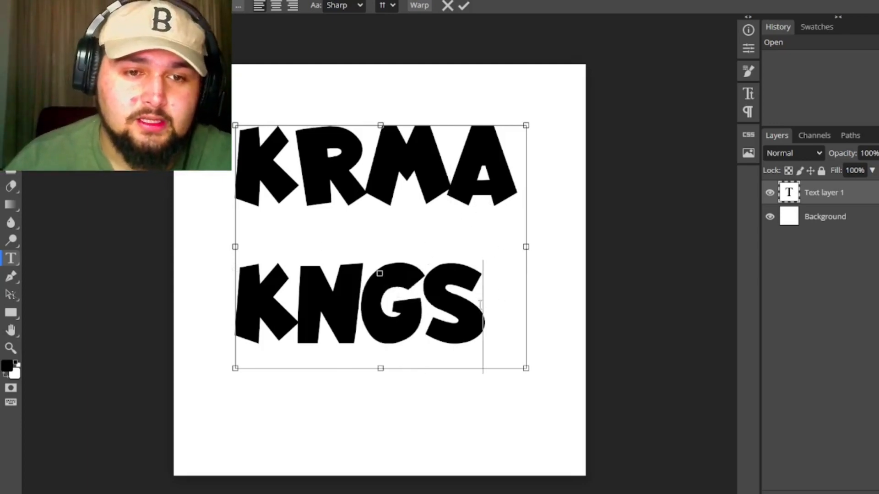
Step: Centre-align both lines of the KRMA KNGS text
{"action": "left_click_drag", "start_coordinate": [480, 304], "coordinate": [282, 80]}
{"action": "left_click", "coordinate": [276, 5]}
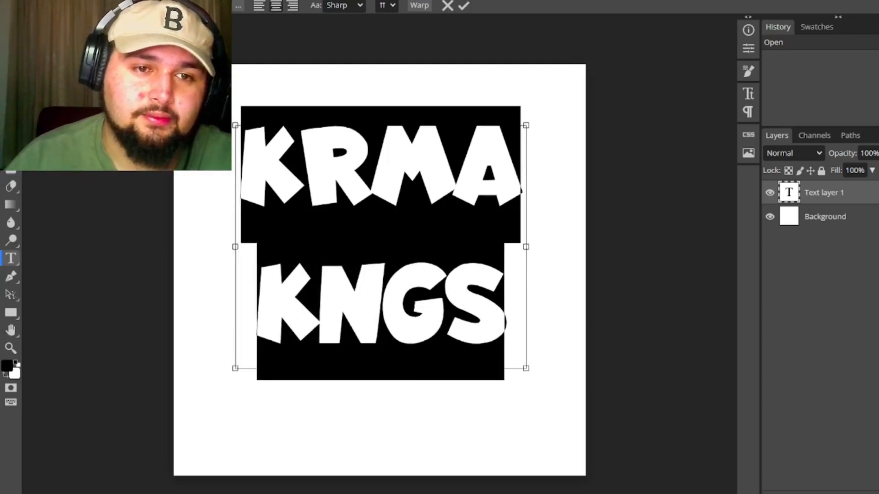
{"action": "left_click", "coordinate": [496, 295]}
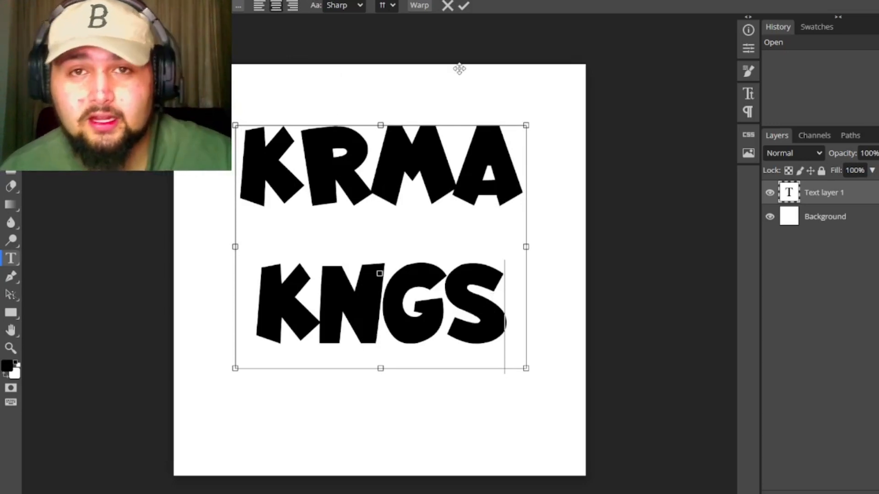
Step: Open the character settings for the KRMA KNGS text and look through the available fonts and their previews
{"action": "key", "text": "ctrl+a"}
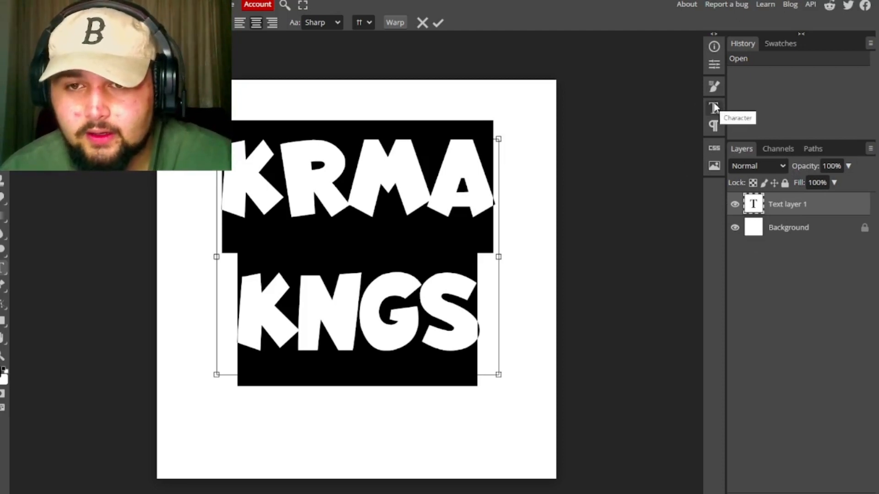
{"action": "left_click", "coordinate": [714, 109]}
{"action": "left_click", "coordinate": [621, 68]}
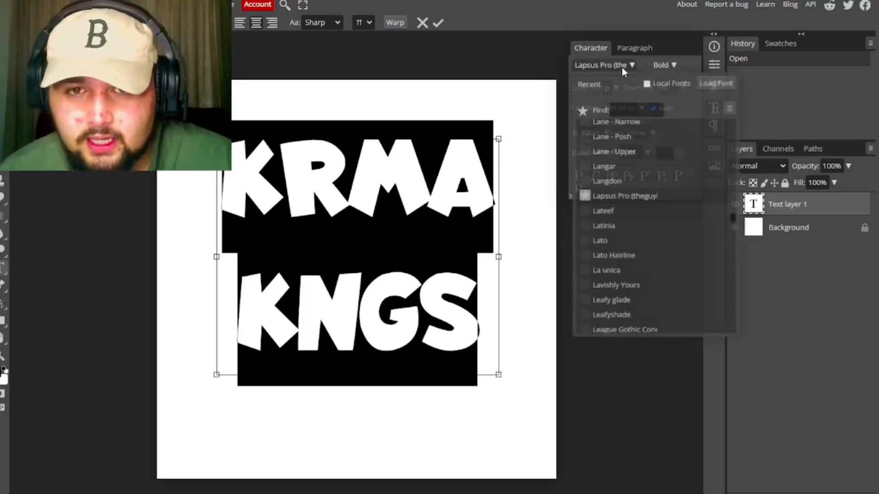
{"action": "left_click", "coordinate": [621, 67]}
{"action": "left_click", "coordinate": [622, 67]}
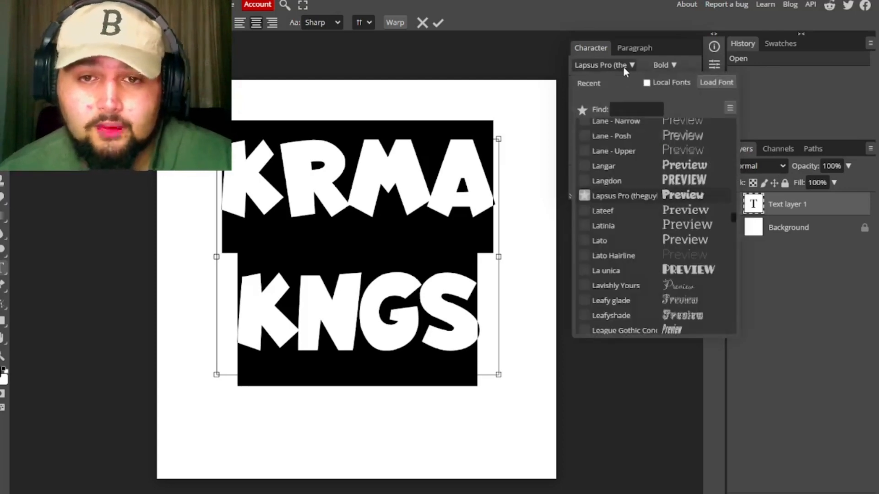
{"action": "left_click", "coordinate": [622, 67]}
{"action": "left_click", "coordinate": [464, 196]}
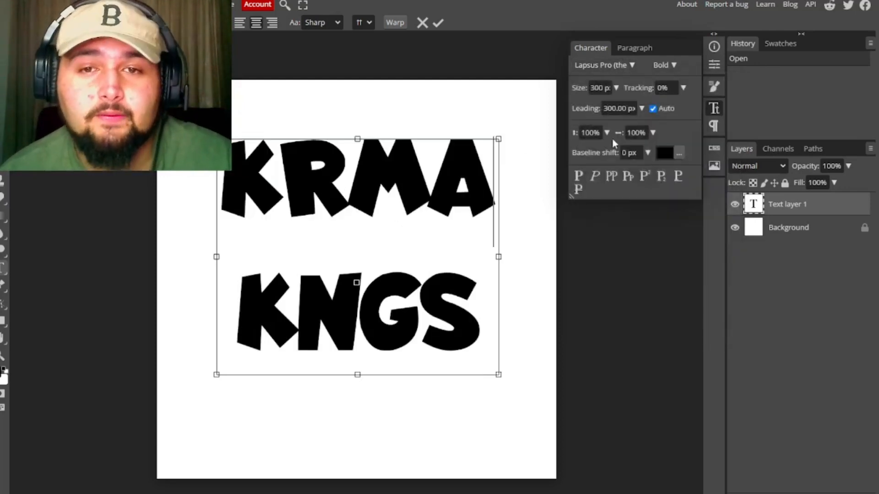
{"action": "left_click", "coordinate": [610, 66]}
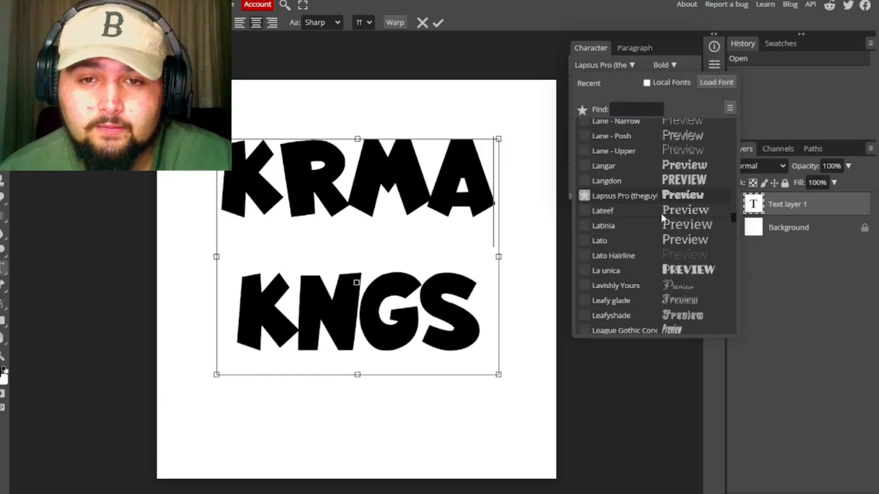
{"action": "scroll", "coordinate": [652, 244], "scroll_direction": "up", "scroll_amount": 3}
{"action": "scroll", "coordinate": [654, 233], "scroll_direction": "up", "scroll_amount": 15}
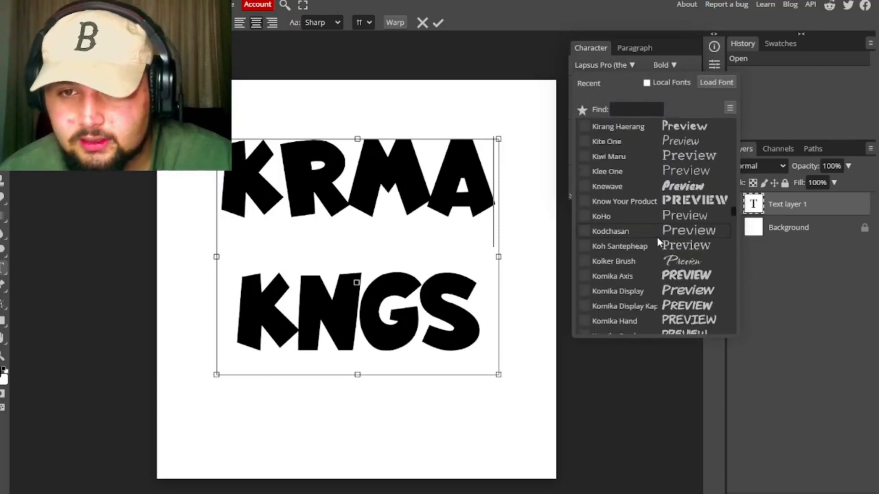
{"action": "scroll", "coordinate": [655, 237], "scroll_direction": "up", "scroll_amount": 5}
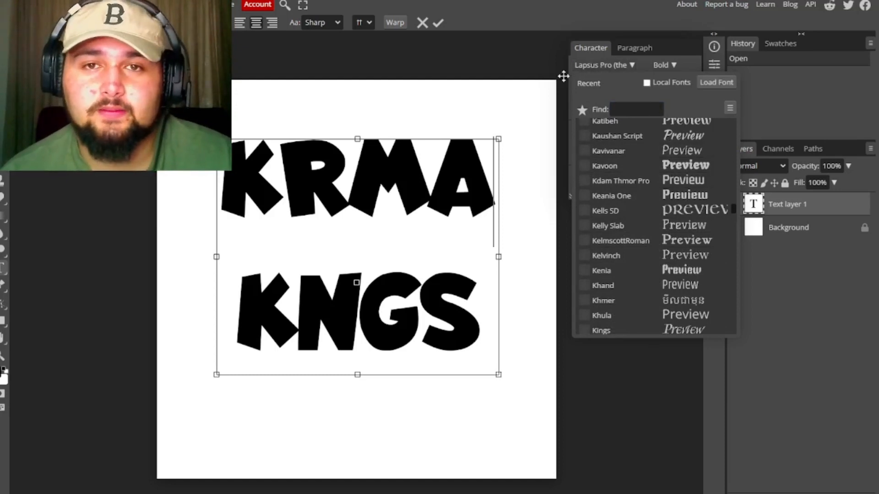
{"action": "left_click", "coordinate": [478, 325]}
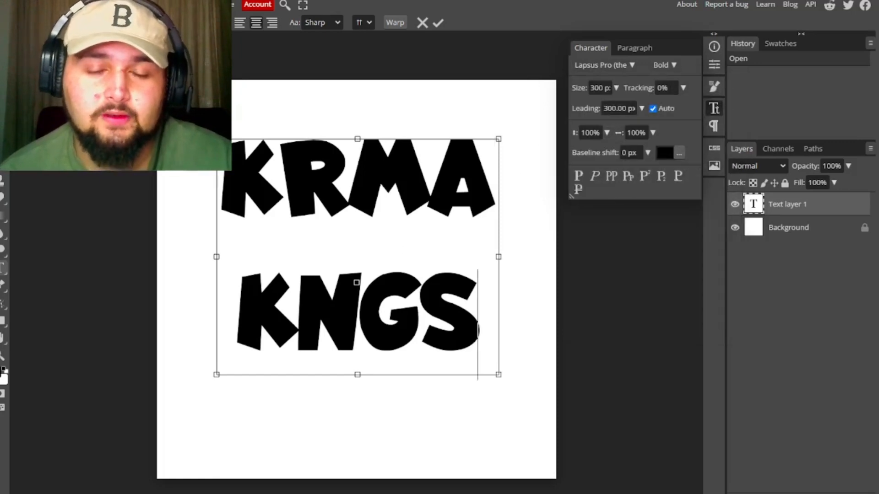
{"action": "left_click_drag", "start_coordinate": [478, 325], "coordinate": [215, 182]}
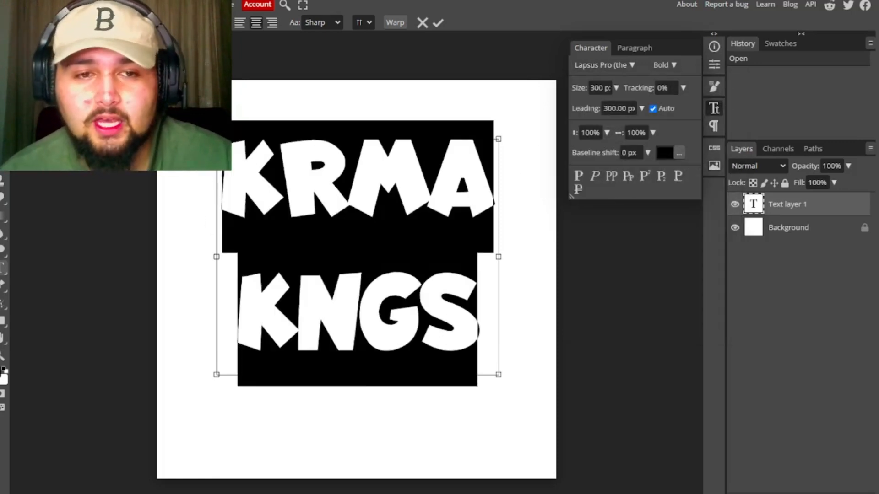
{"action": "left_click", "coordinate": [461, 237]}
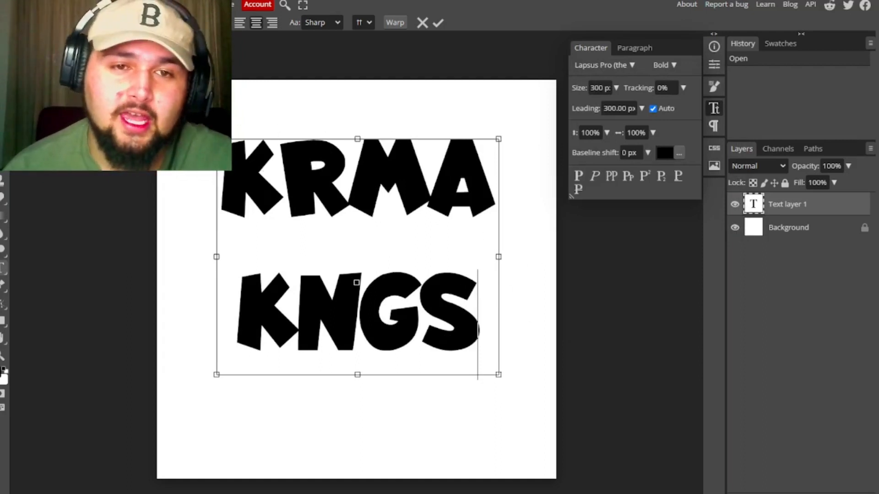
{"action": "key", "text": "ctrl+a"}
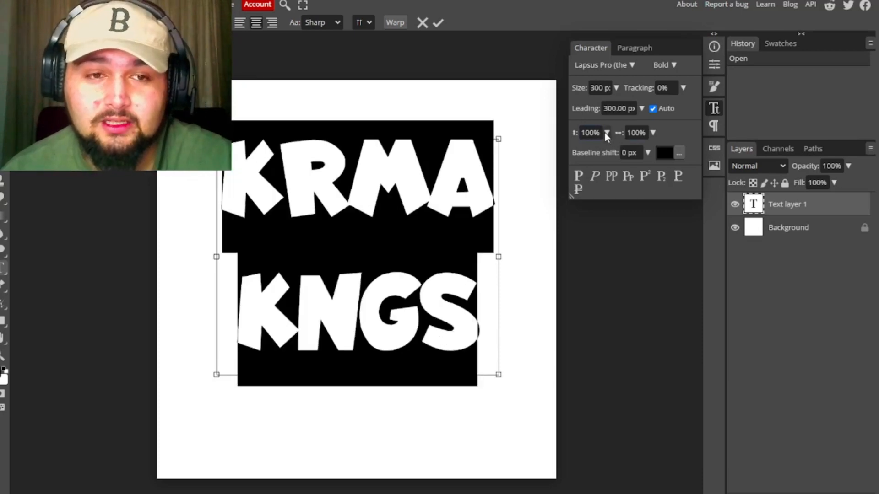
{"action": "left_click", "coordinate": [606, 133]}
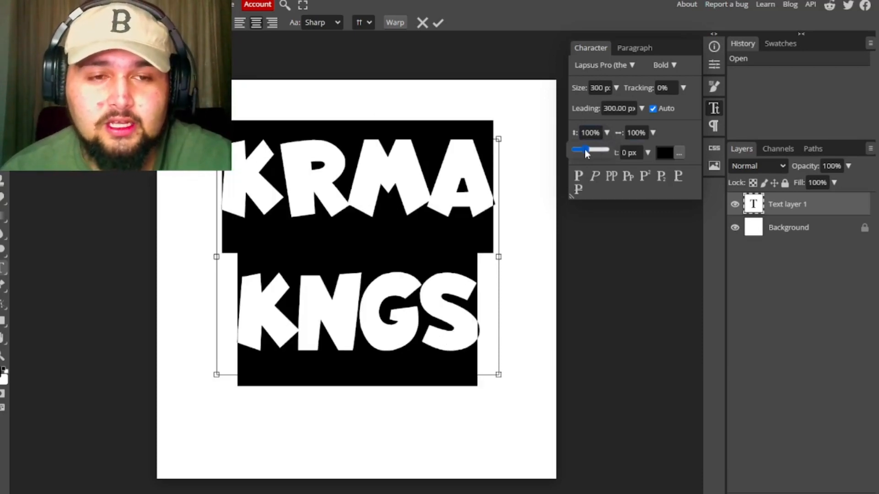
{"action": "left_click", "coordinate": [690, 136]}
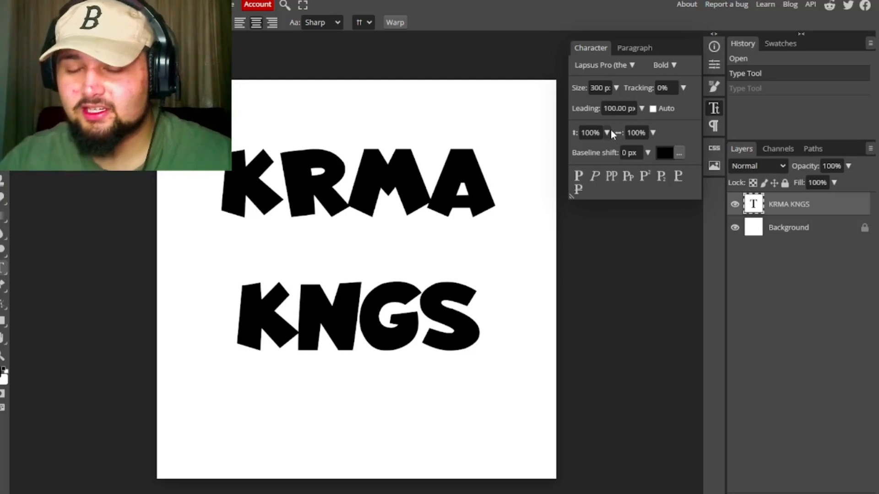
Step: Try tighter line spacing on the KRMA KNGS text with a leading of 100 px and then 50 px
{"action": "left_click", "coordinate": [618, 108]}
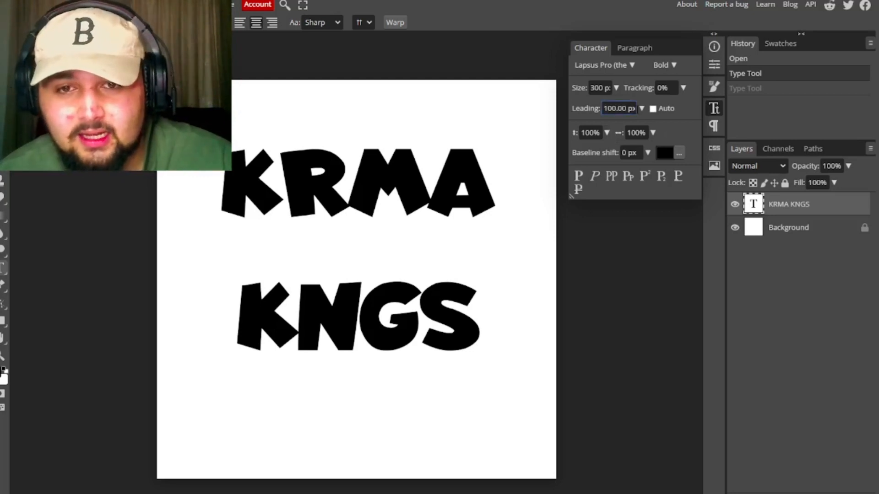
{"action": "left_click", "coordinate": [641, 110]}
{"action": "left_click_drag", "start_coordinate": [642, 126], "coordinate": [841, 137]}
{"action": "left_click", "coordinate": [628, 107]}
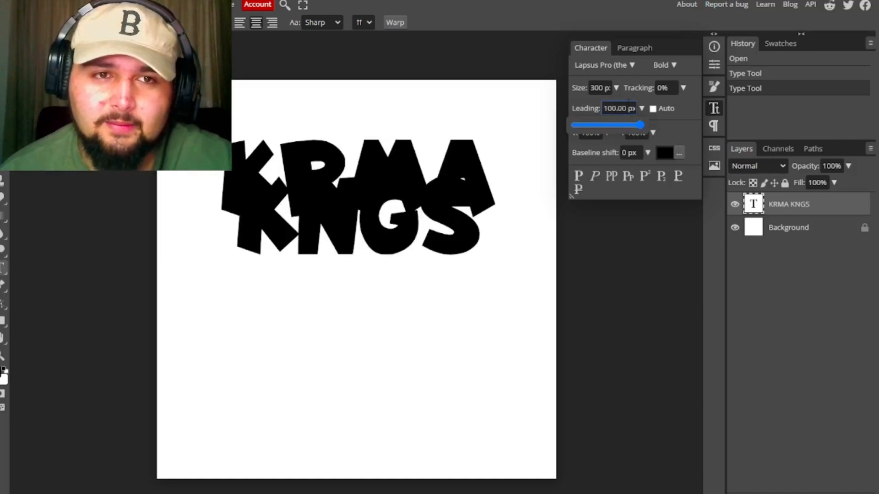
{"action": "left_click", "coordinate": [641, 105]}
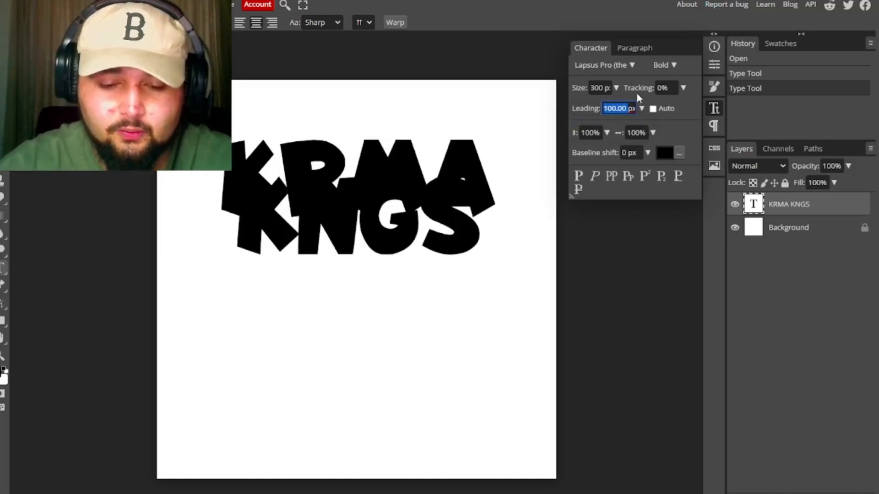
{"action": "type", "text": "50"}
{"action": "key", "text": "Return"}
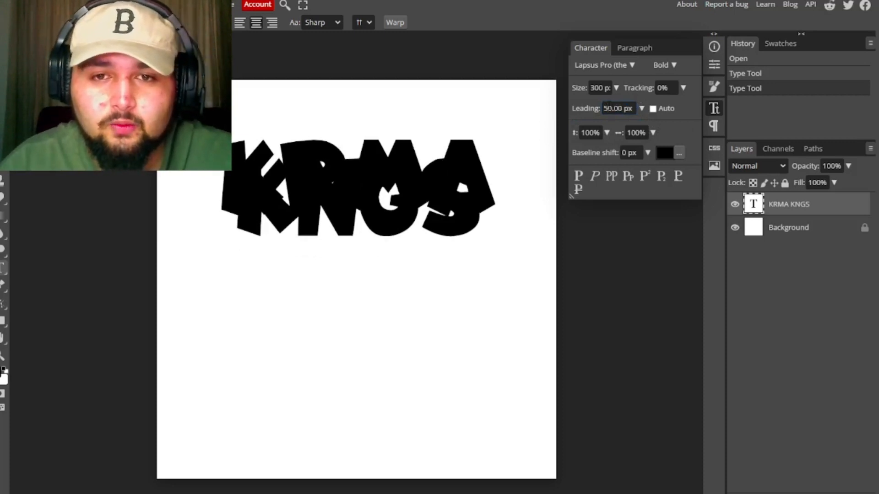
Step: Set the leading of the KRMA KNGS text to 200 px
{"action": "triple_click", "coordinate": [609, 105]}
{"action": "type", "text": "200"}
{"action": "key", "text": "Return"}
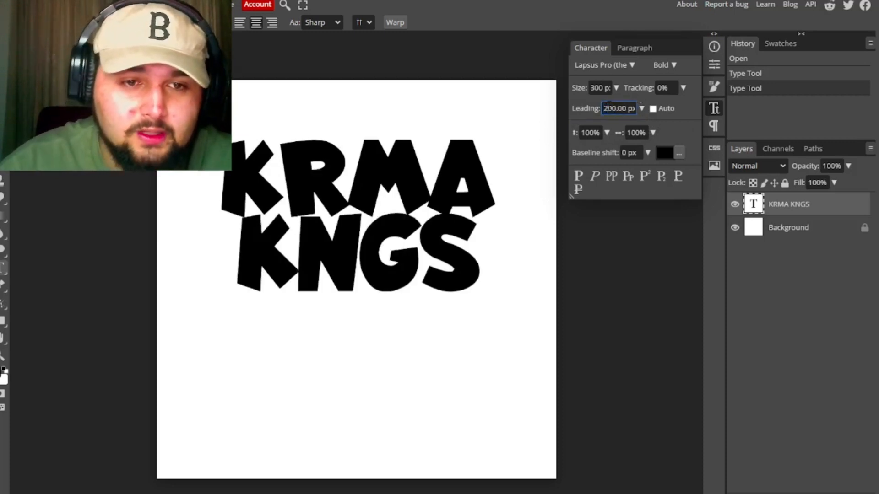
Step: Set the leading of the KRMA KNGS text to 215 px
{"action": "left_click", "coordinate": [593, 106]}
{"action": "left_click", "coordinate": [610, 109]}
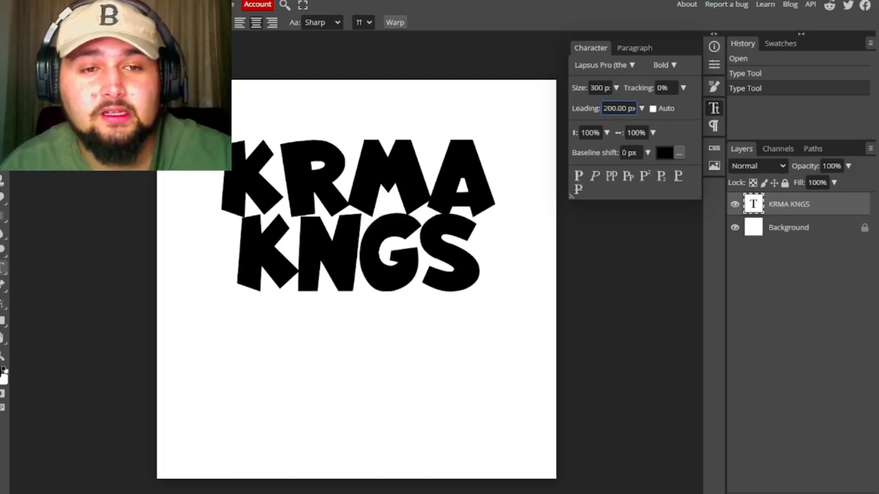
{"action": "double_click", "coordinate": [608, 109]}
{"action": "type", "text": "15"}
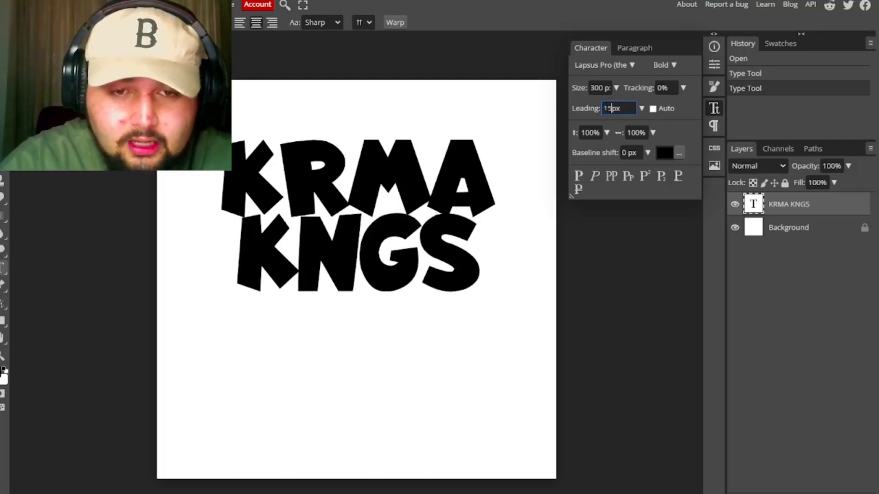
{"action": "key", "text": "Return"}
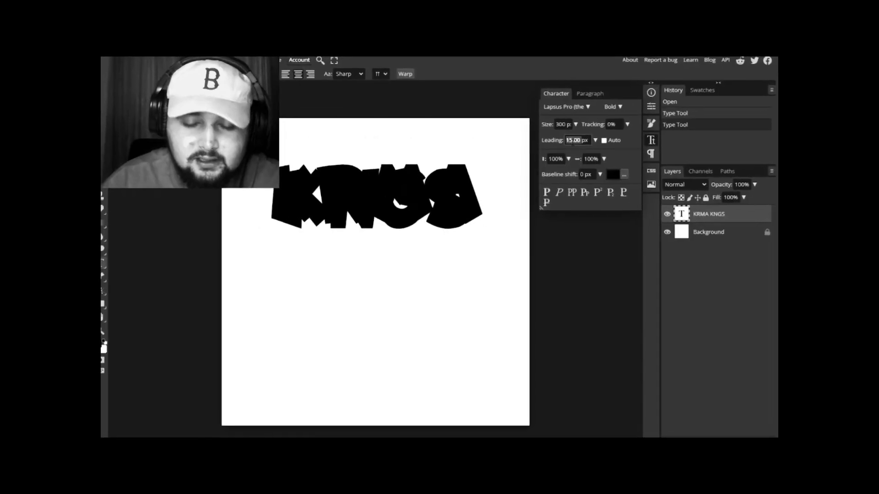
{"action": "type", "text": "215"}
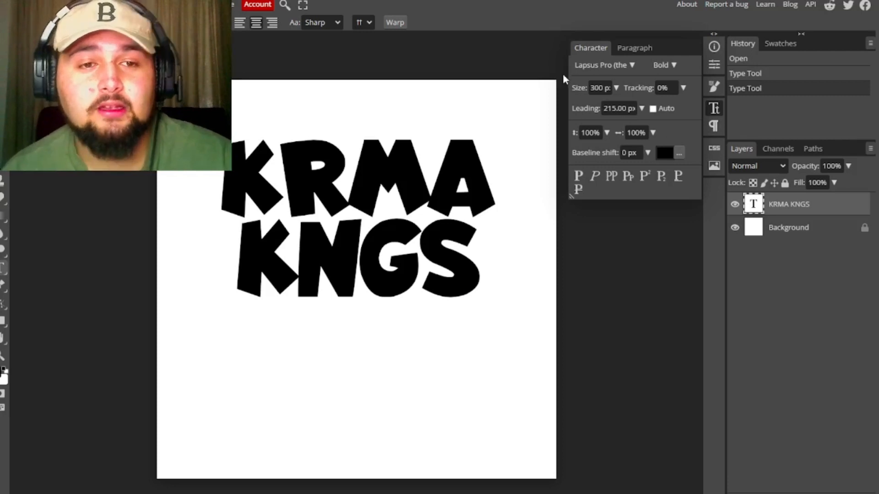
{"action": "left_click", "coordinate": [660, 291]}
{"action": "left_click", "coordinate": [716, 87]}
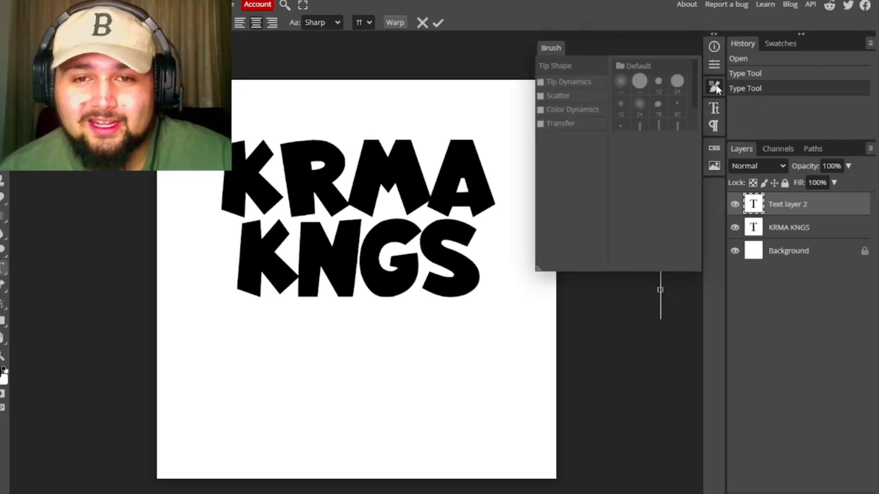
{"action": "left_click", "coordinate": [716, 87]}
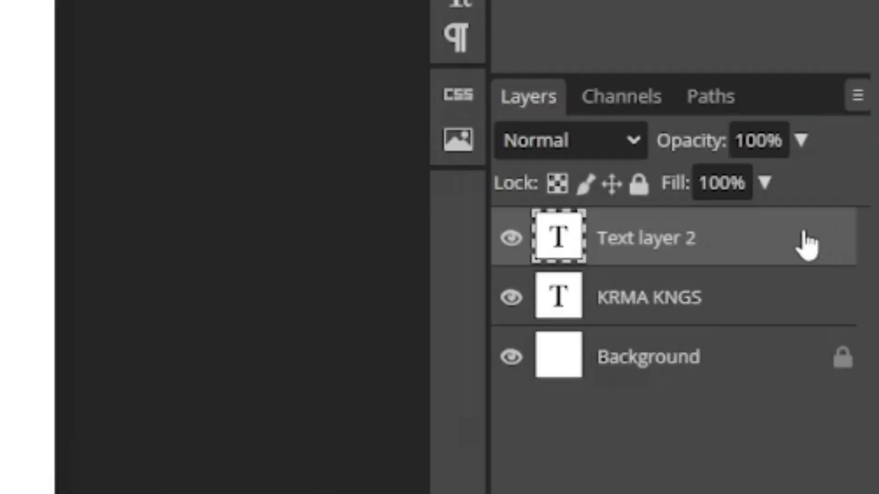
{"action": "right_click", "coordinate": [843, 209]}
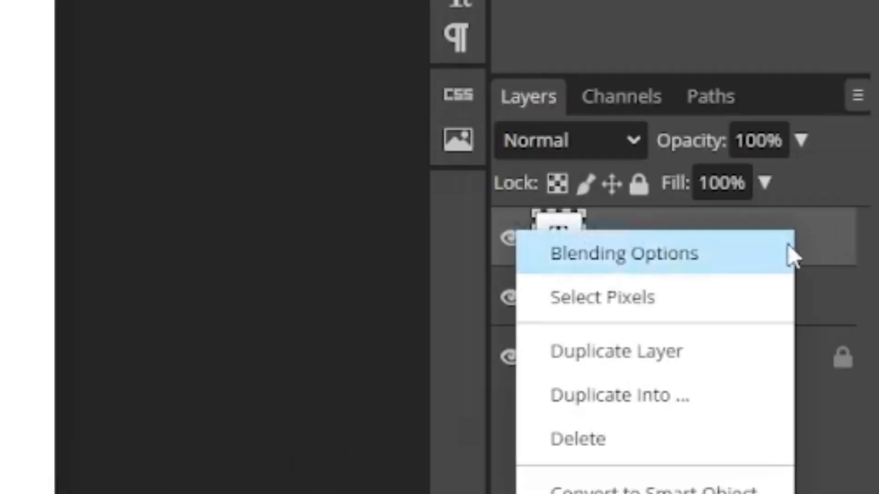
{"action": "left_click", "coordinate": [714, 439]}
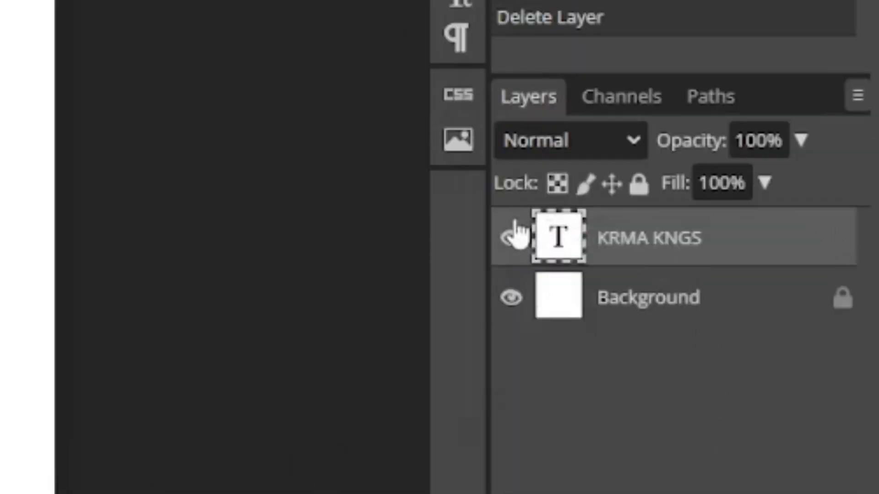
Step: Lock the KRMA KNGS text layer completely and rasterize it
{"action": "left_click", "coordinate": [639, 184]}
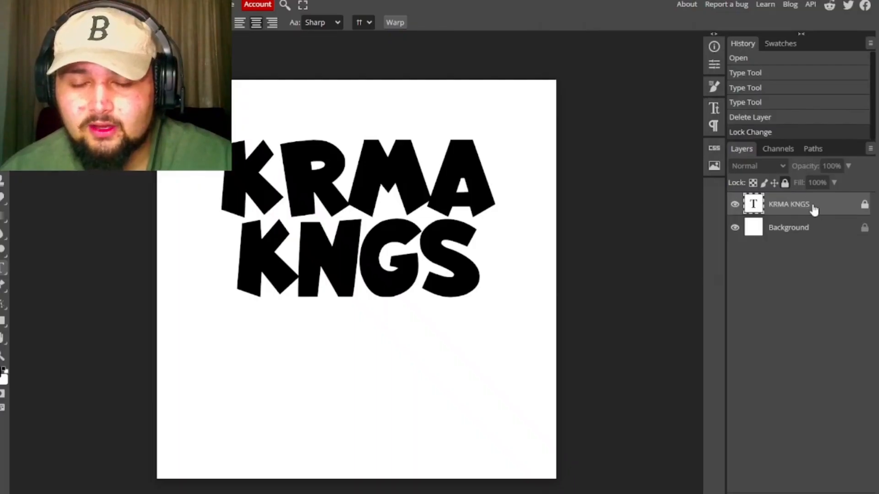
{"action": "right_click", "coordinate": [814, 209]}
{"action": "left_click", "coordinate": [794, 343]}
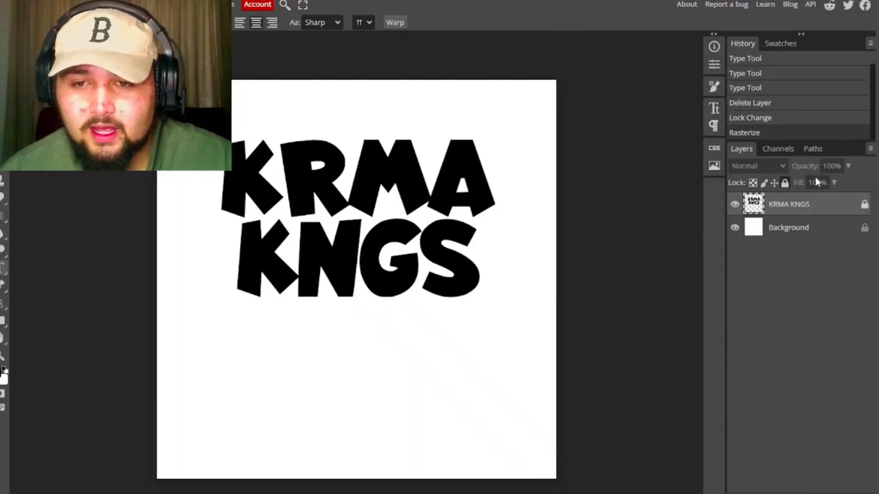
{"action": "right_click", "coordinate": [796, 207]}
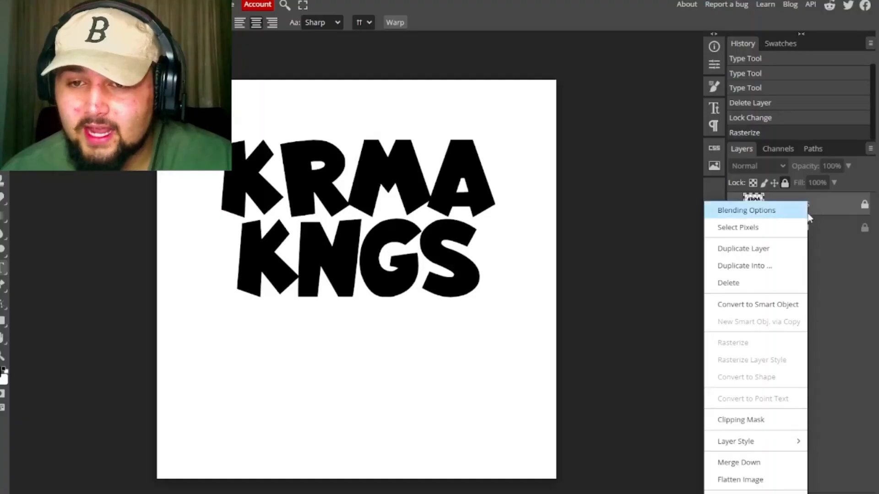
{"action": "left_click", "coordinate": [822, 204]}
{"action": "right_click", "coordinate": [796, 207]}
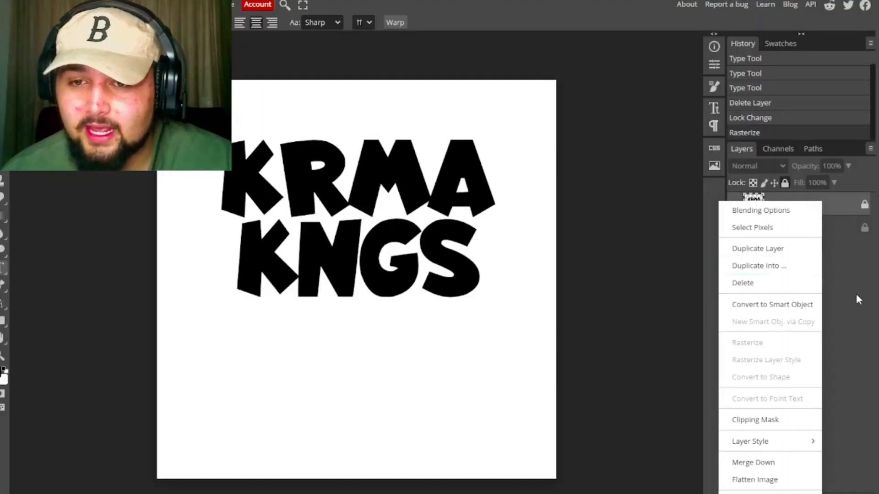
{"action": "left_click", "coordinate": [789, 206]}
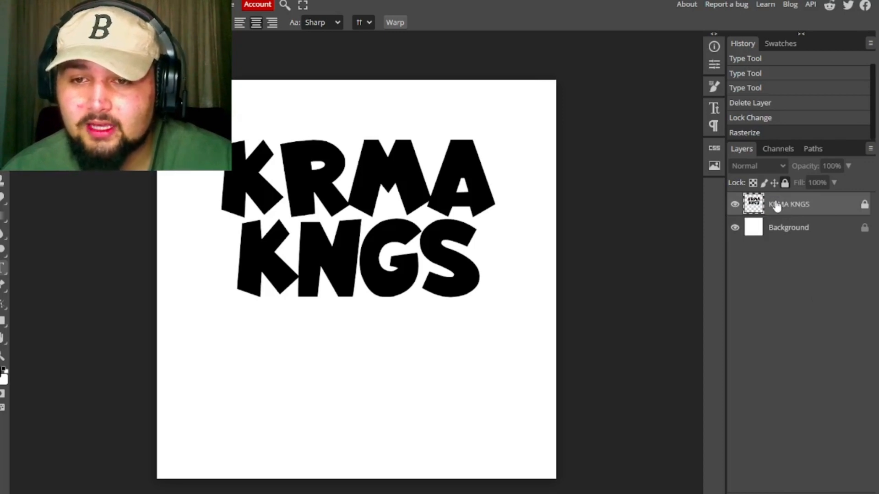
{"action": "right_click", "coordinate": [771, 204]}
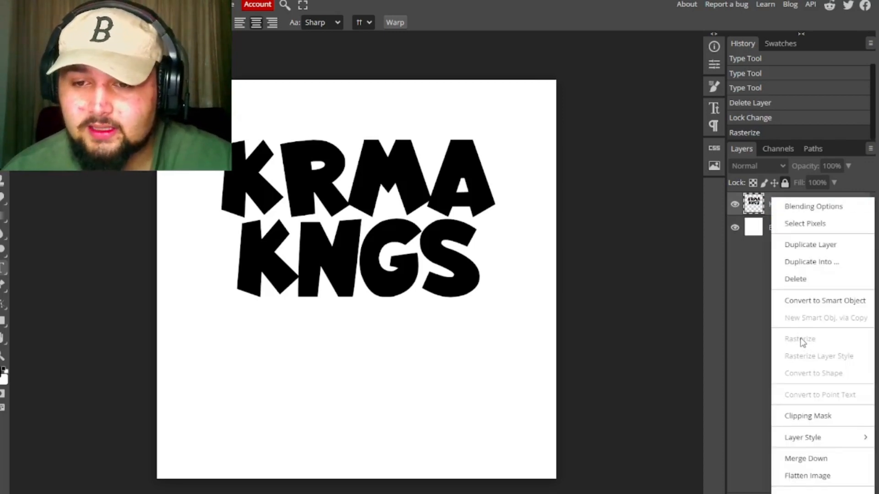
{"action": "left_click", "coordinate": [741, 290]}
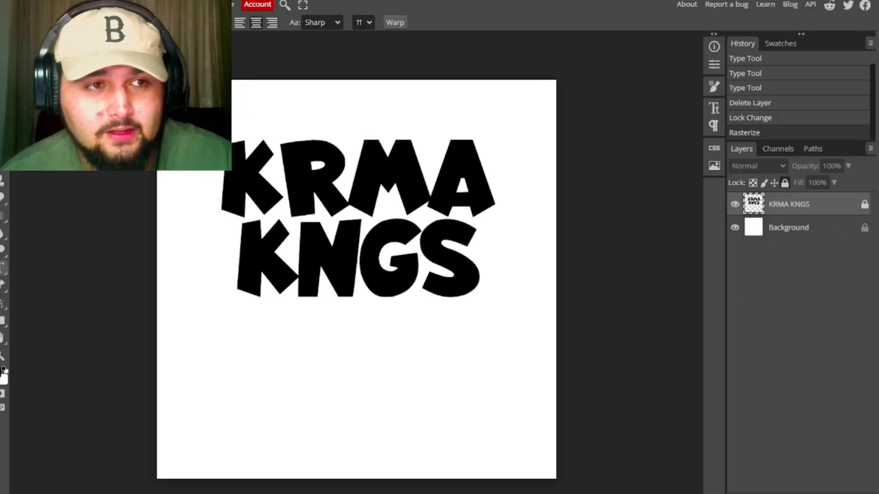
Step: Open the blending options of the KRMA KNGS layer and move the dialog clear of the lettering
{"action": "left_click", "coordinate": [78, 4]}
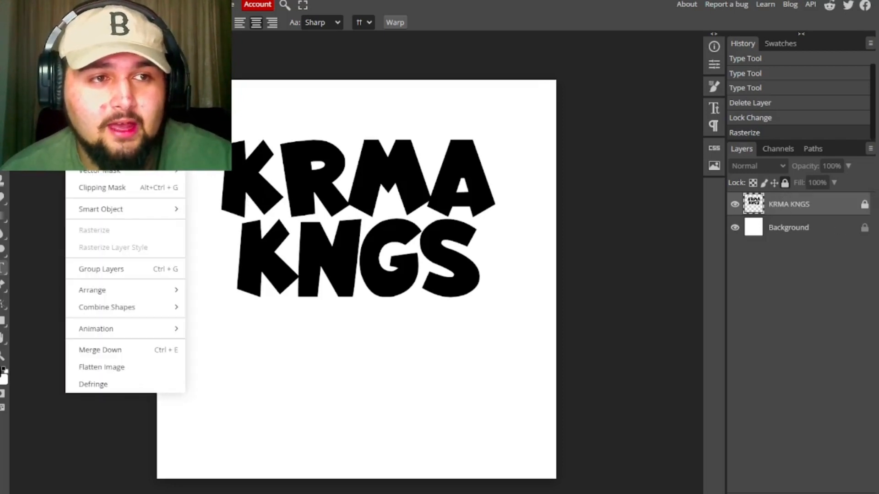
{"action": "mouse_move", "coordinate": [100, 94]}
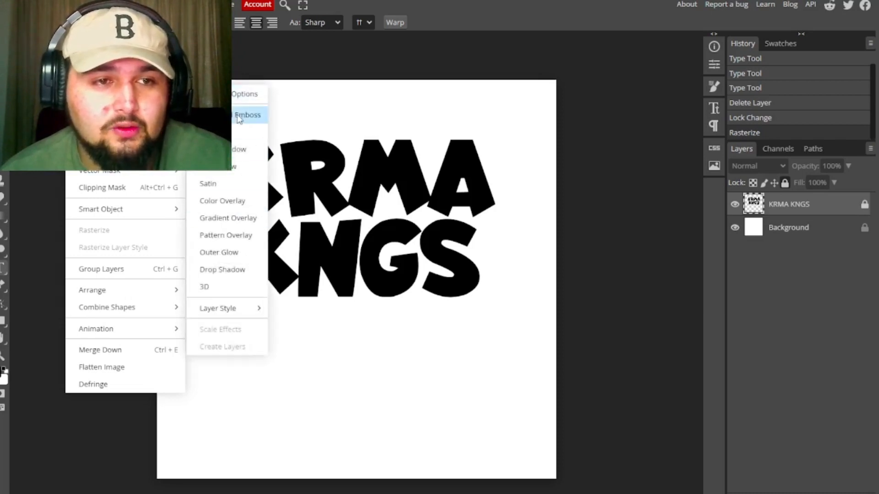
{"action": "left_click", "coordinate": [240, 96]}
{"action": "left_click_drag", "start_coordinate": [235, 88], "coordinate": [710, 94]}
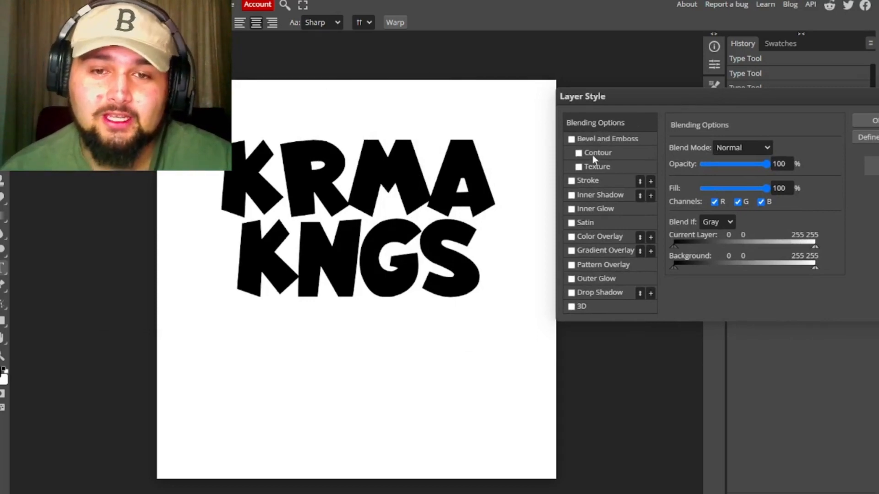
Step: Try a colour overlay in dark magenta-purple on the KRMA KNGS lettering at 100% opacity
{"action": "left_click", "coordinate": [571, 236]}
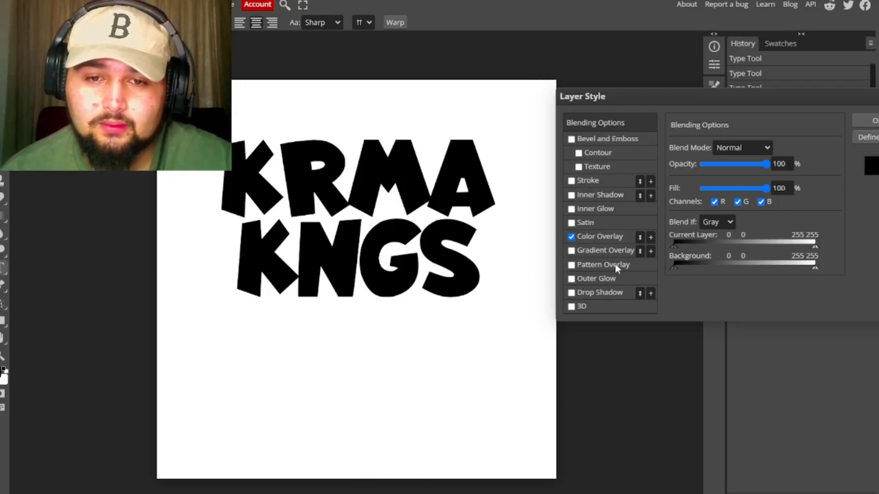
{"action": "left_click", "coordinate": [610, 238]}
{"action": "left_click", "coordinate": [809, 164]}
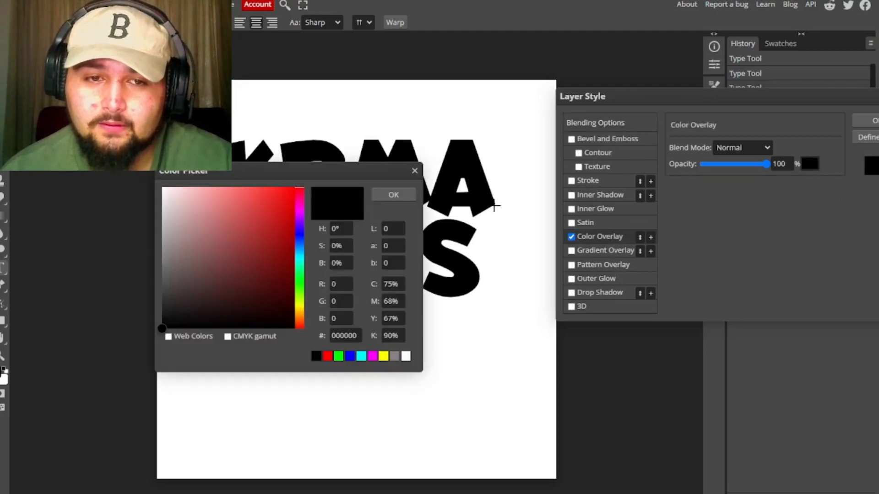
{"action": "left_click_drag", "start_coordinate": [251, 210], "coordinate": [876, 186]}
{"action": "left_click", "coordinate": [878, 228]}
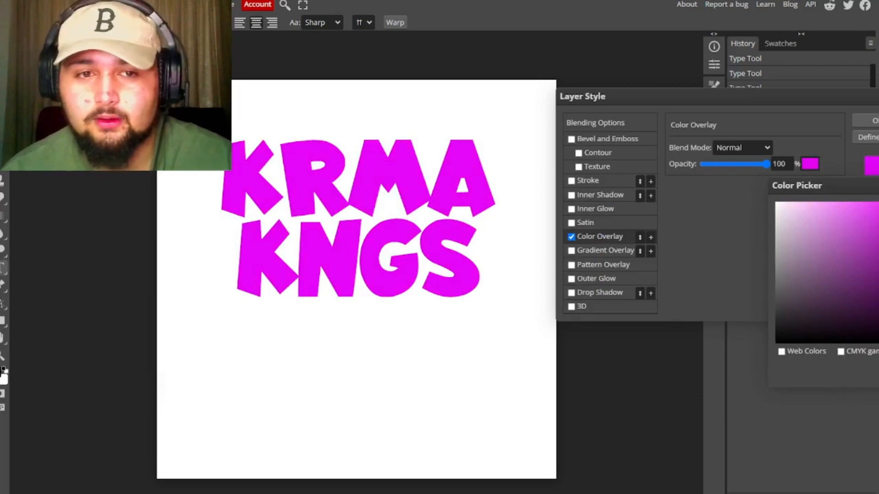
{"action": "left_click", "coordinate": [878, 233]}
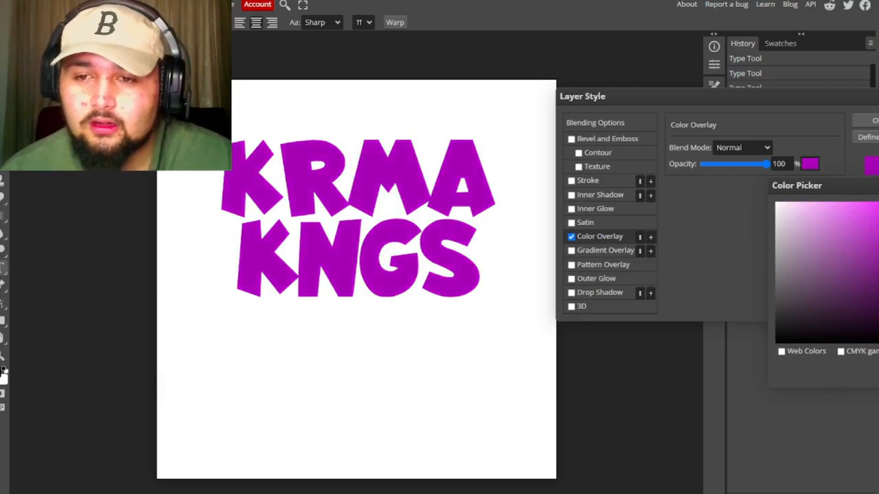
{"action": "left_click", "coordinate": [736, 213]}
{"action": "left_click", "coordinate": [878, 209]}
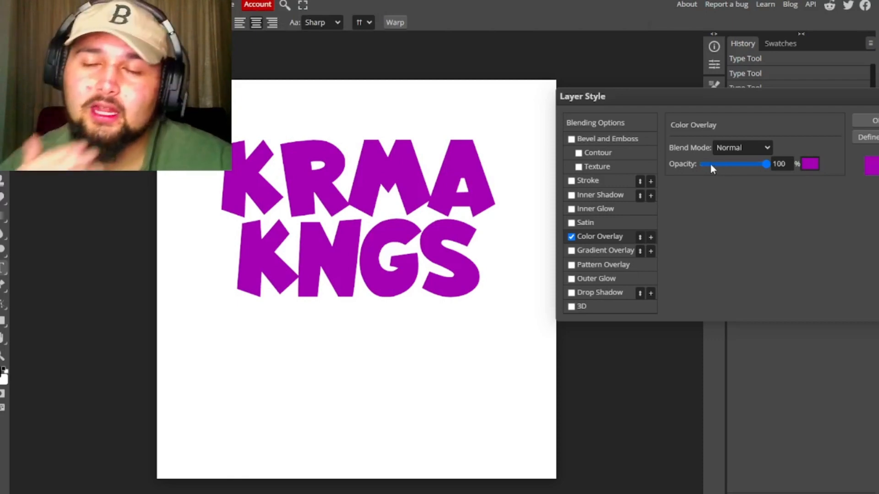
Step: Replace the colour overlay with a gradient overlay on the KRMA KNGS lettering, using the default violet-to-orange preset
{"action": "left_click", "coordinate": [571, 251]}
{"action": "left_click", "coordinate": [571, 236]}
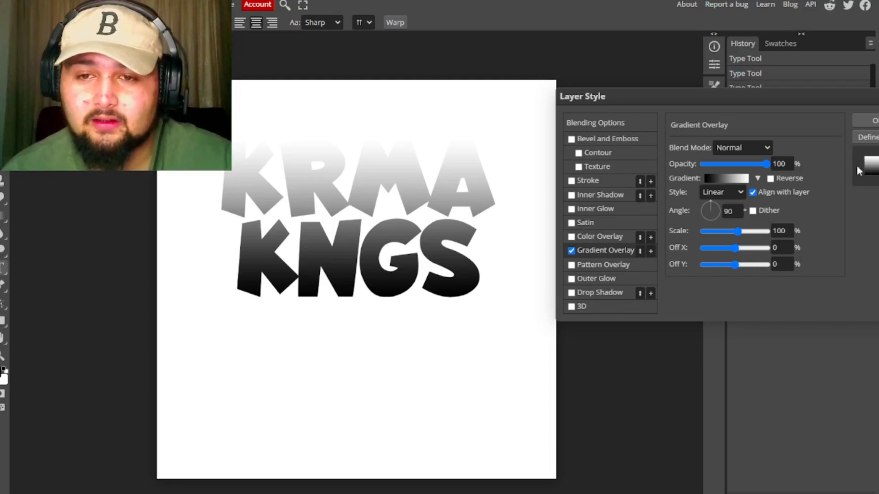
{"action": "left_click", "coordinate": [757, 179]}
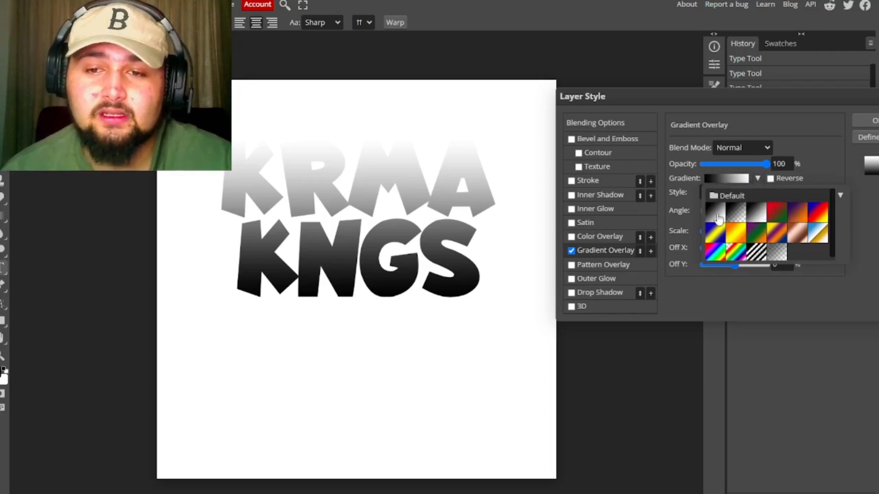
{"action": "left_click", "coordinate": [713, 235]}
{"action": "left_click", "coordinate": [775, 215]}
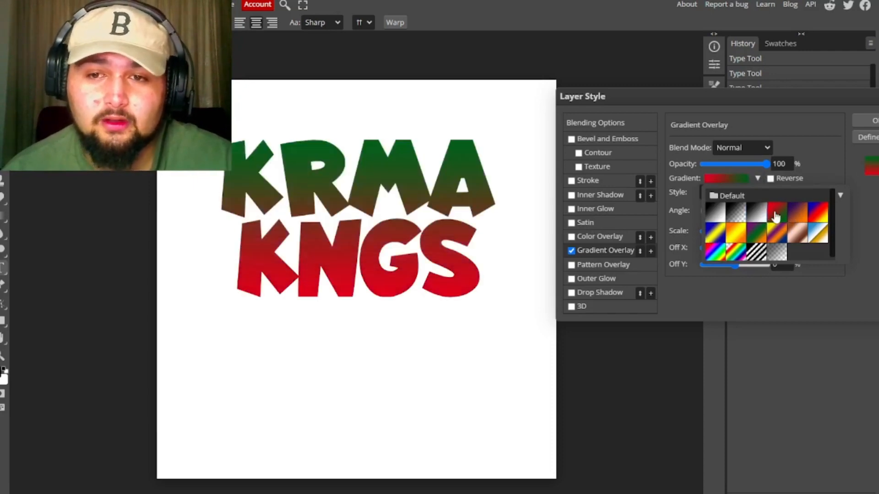
{"action": "left_click", "coordinate": [798, 214]}
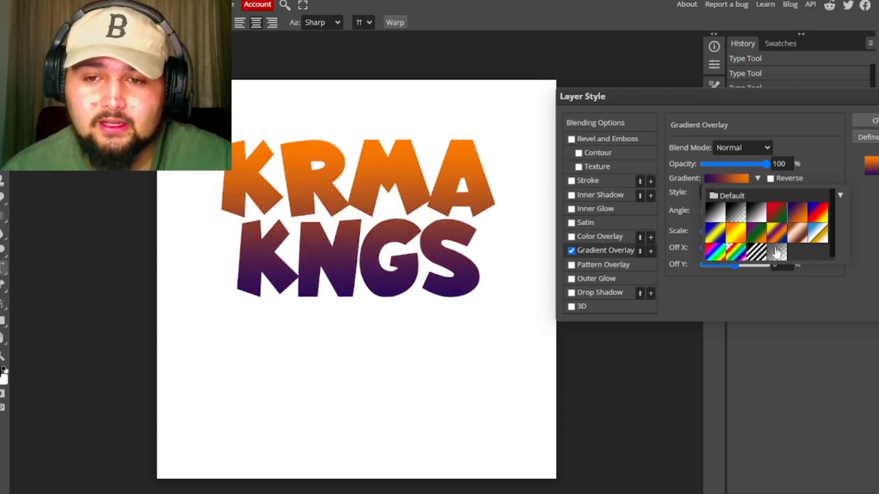
{"action": "left_click", "coordinate": [759, 178]}
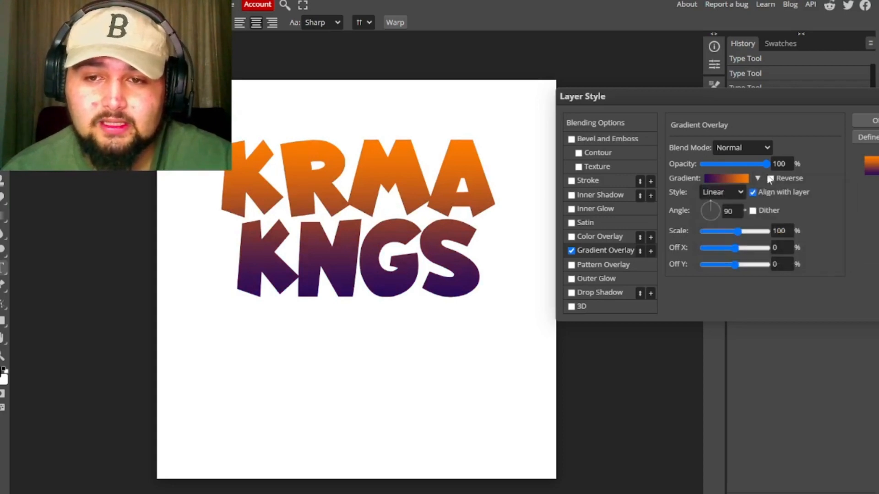
Step: Recolour the overlay gradient's stops, with blue-violet at 0% and bright purple at 100%
{"action": "left_click", "coordinate": [732, 179]}
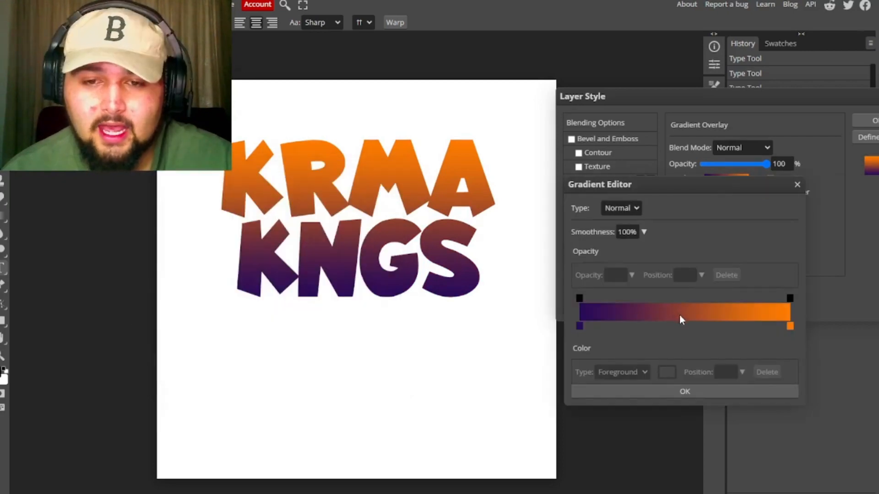
{"action": "left_click", "coordinate": [578, 326]}
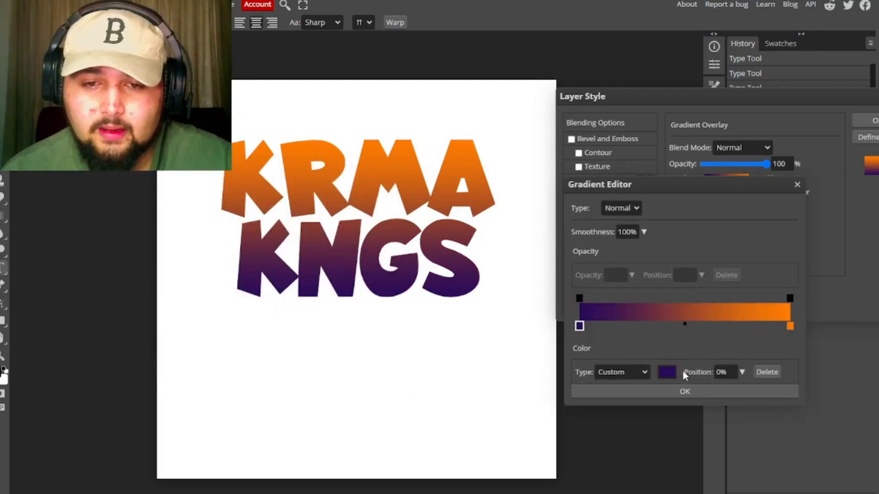
{"action": "left_click", "coordinate": [668, 373]}
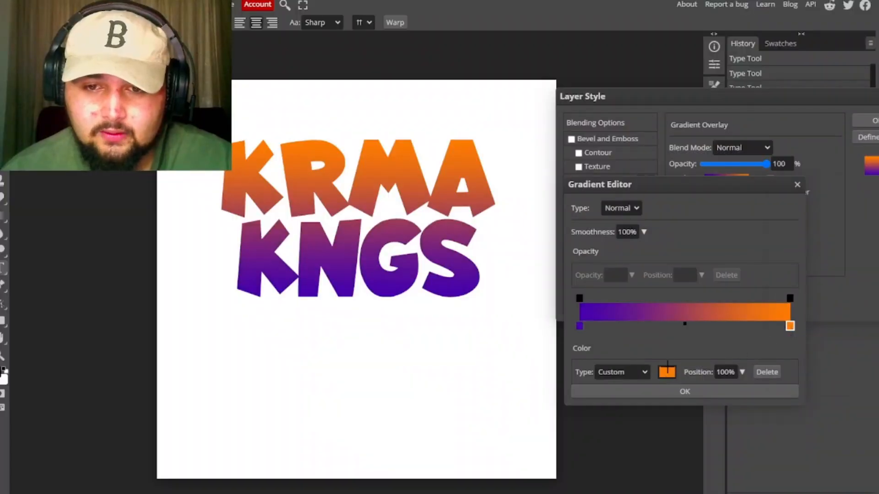
{"action": "left_click", "coordinate": [667, 371]}
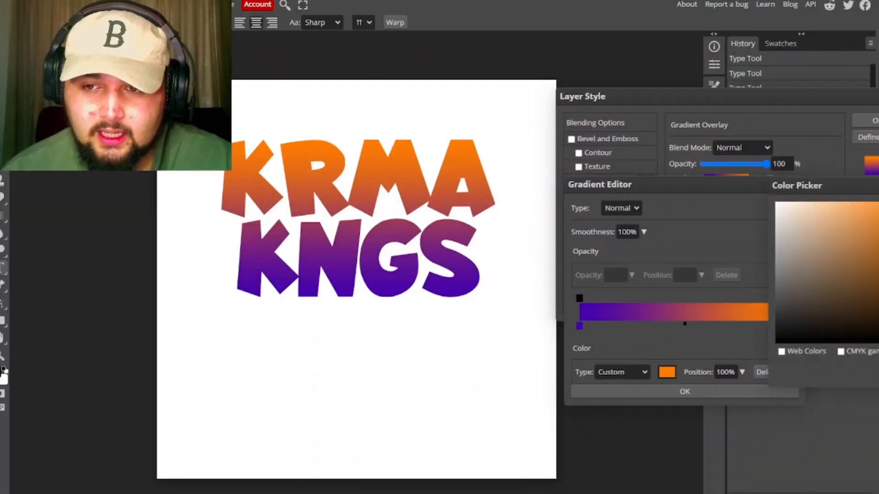
{"action": "left_click", "coordinate": [878, 234]}
{"action": "left_click", "coordinate": [878, 211]}
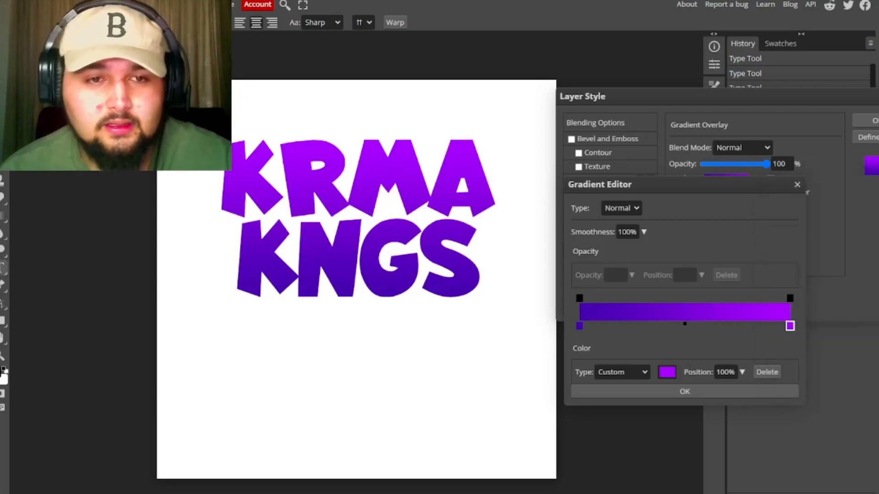
{"action": "left_click", "coordinate": [622, 313]}
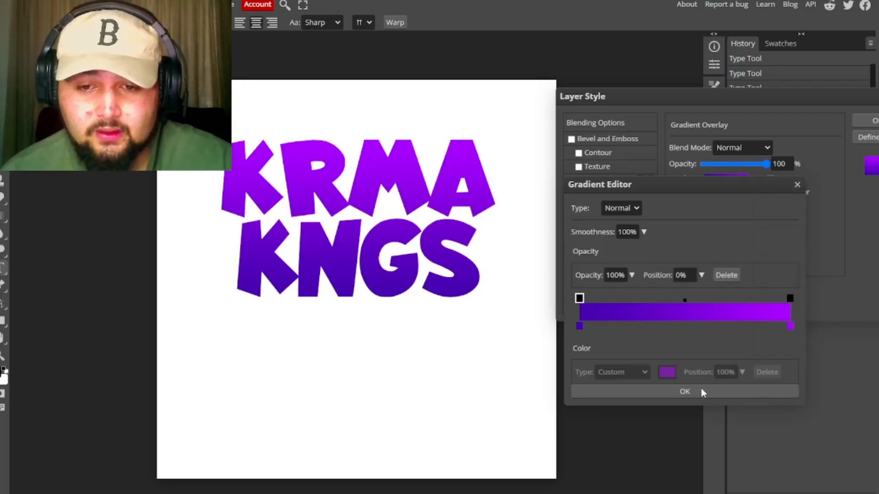
{"action": "left_click", "coordinate": [707, 393]}
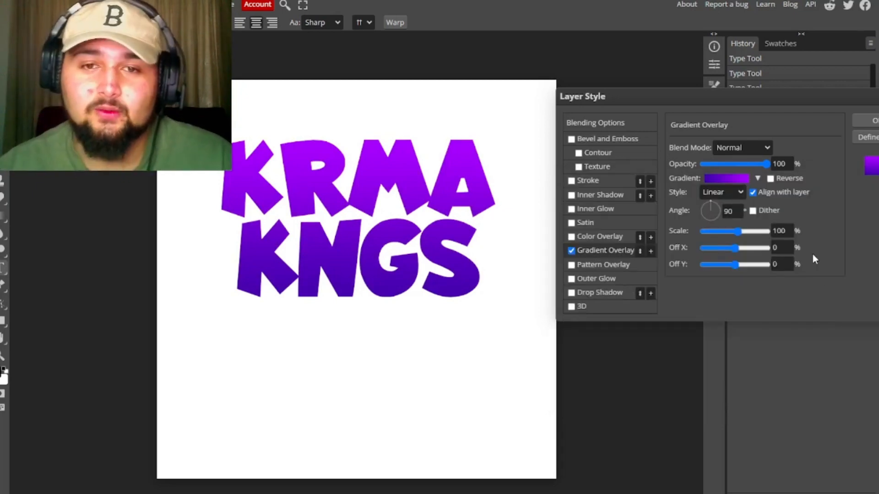
Step: Add Bevel and Emboss with its Contour option and a 3D effect to the KRMA KNGS lettering
{"action": "left_click", "coordinate": [572, 139]}
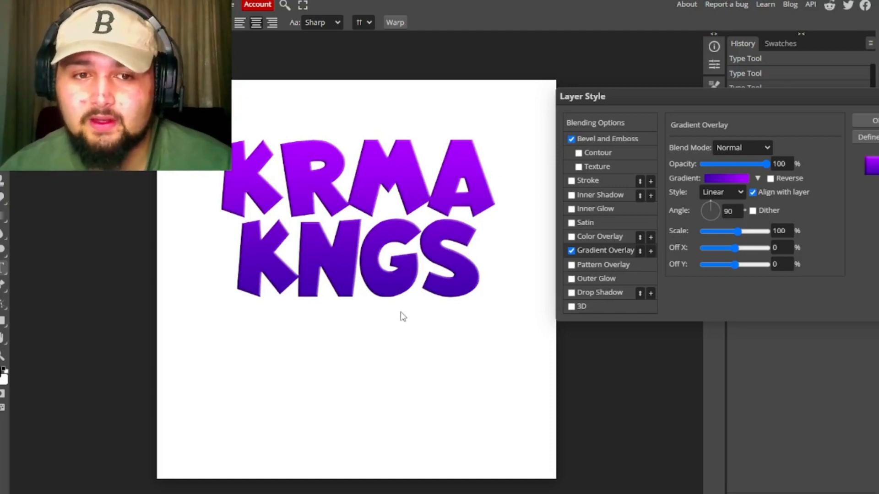
{"action": "left_click", "coordinate": [579, 153]}
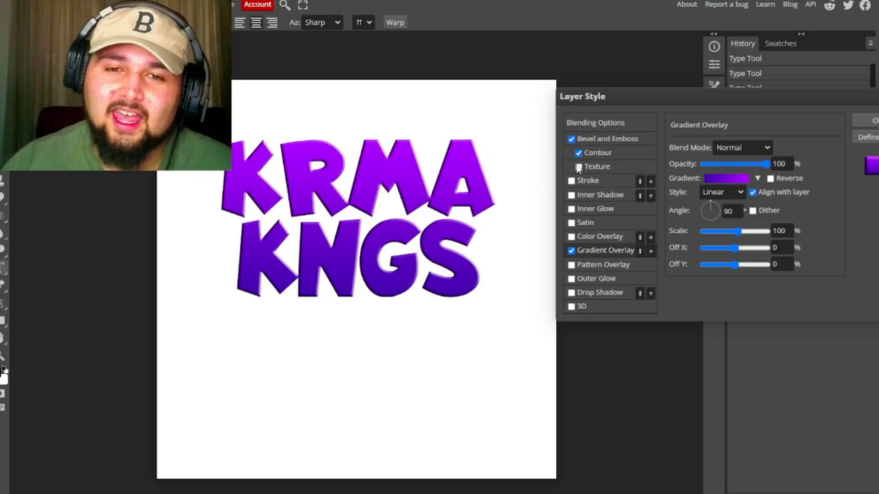
{"action": "left_click", "coordinate": [572, 306]}
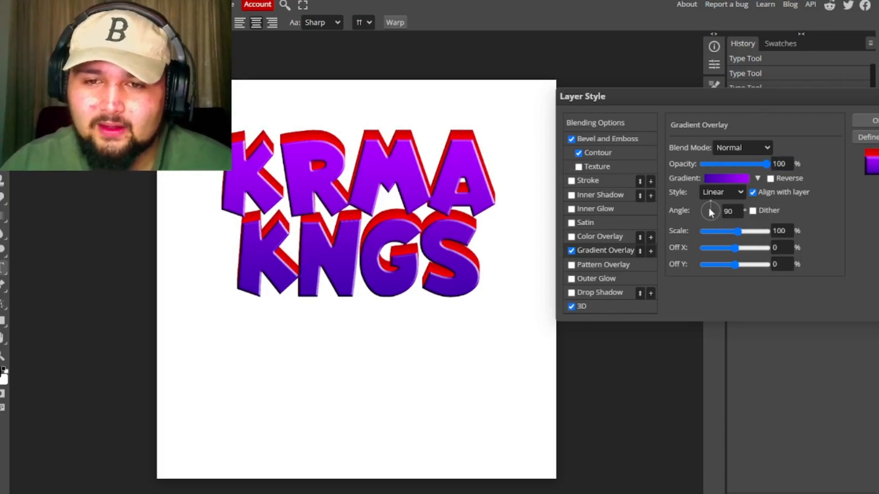
Step: Try out different gradient overlay angles on the lettering and settle on 83°
{"action": "left_click_drag", "start_coordinate": [710, 212], "coordinate": [689, 216]}
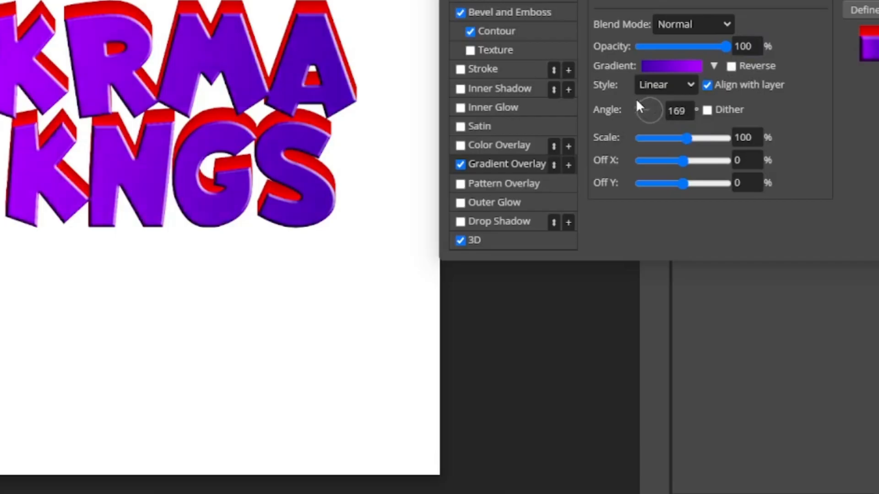
{"action": "left_click_drag", "start_coordinate": [637, 102], "coordinate": [652, 89]}
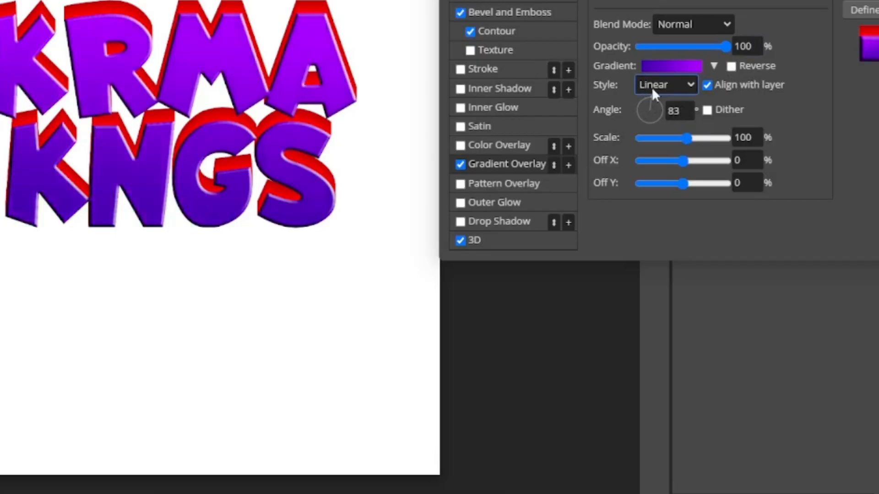
Step: Set the 3D effect's angle to -146° and change its colour to dark purple
{"action": "left_click", "coordinate": [492, 234]}
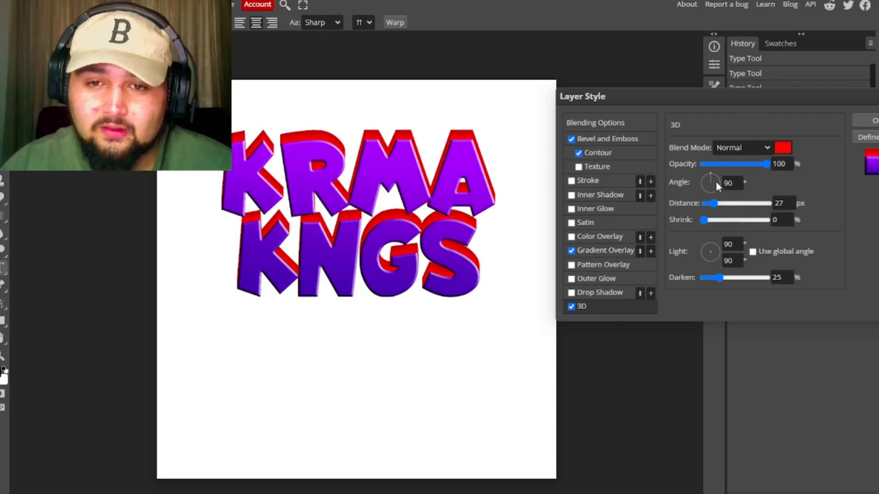
{"action": "left_click_drag", "start_coordinate": [710, 174], "coordinate": [674, 205]}
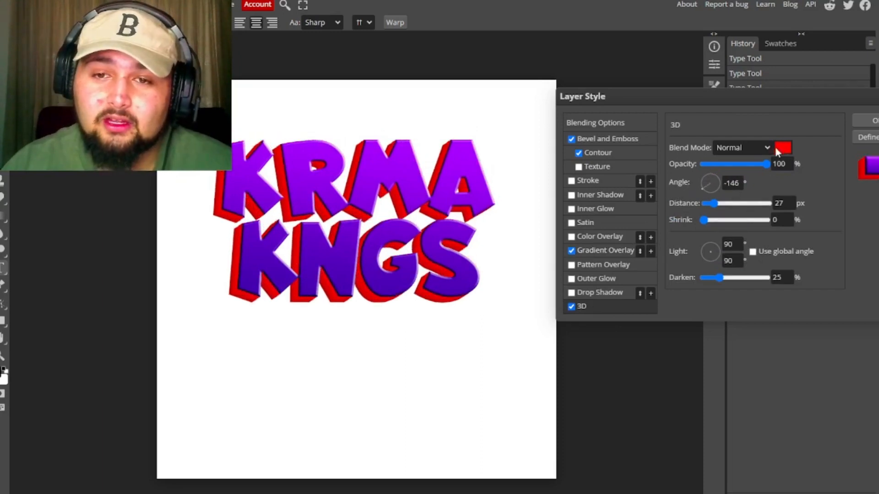
{"action": "left_click", "coordinate": [782, 148]}
{"action": "left_click", "coordinate": [878, 237]}
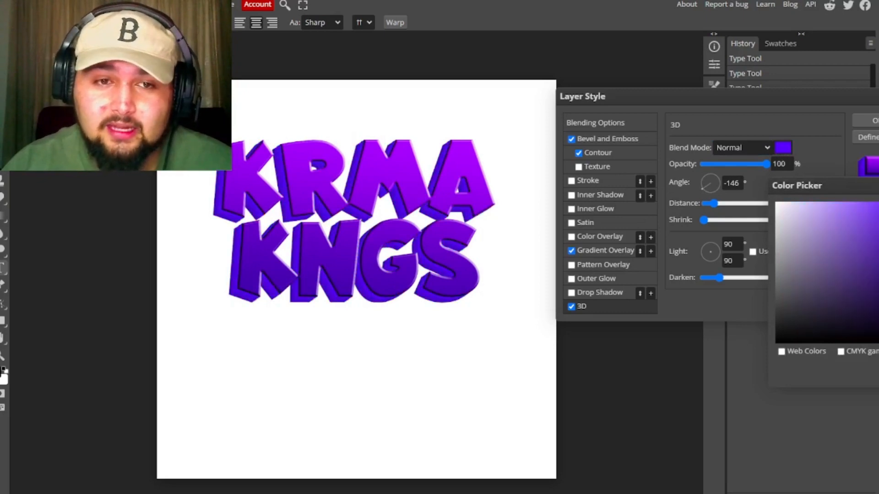
{"action": "left_click_drag", "start_coordinate": [878, 239], "coordinate": [878, 281]}
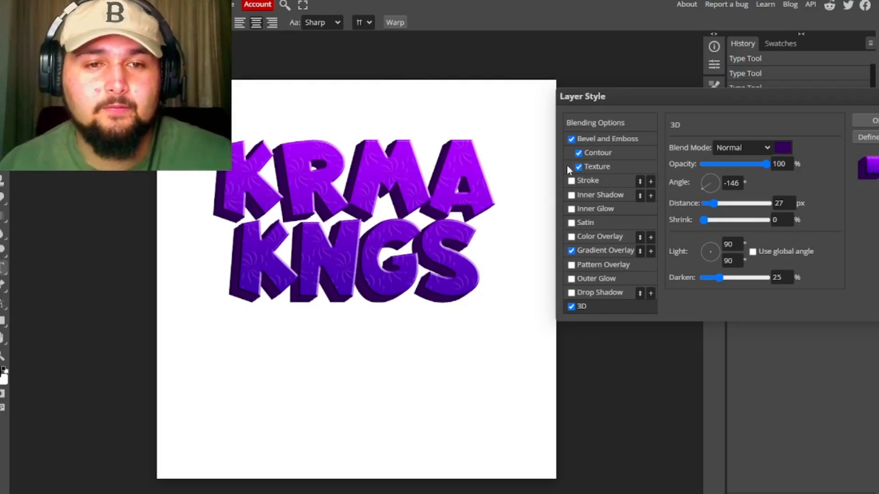
Step: Compare several default texture patterns on the bevelled lettering and choose the dark one with the thin white line
{"action": "left_click", "coordinate": [616, 165]}
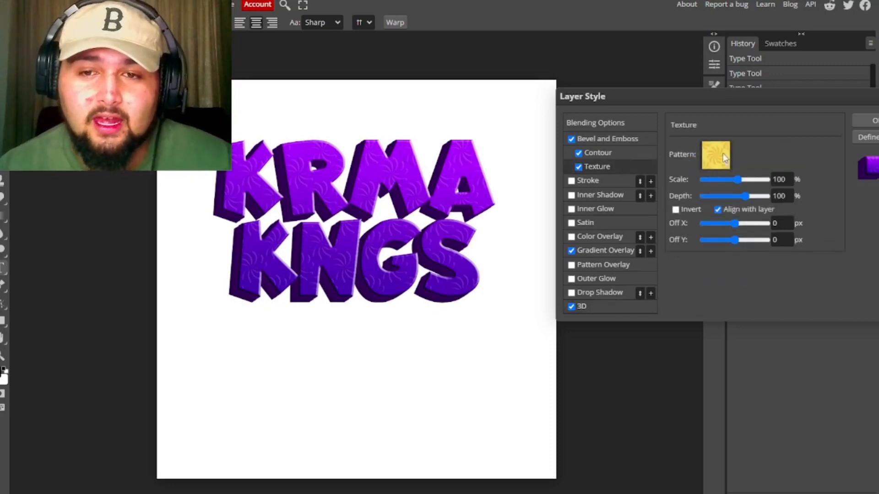
{"action": "left_click", "coordinate": [724, 157]}
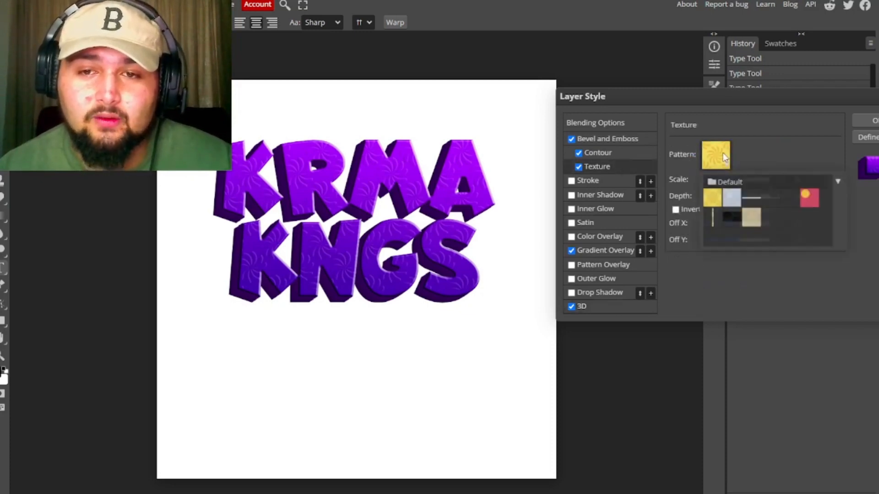
{"action": "left_click", "coordinate": [732, 217]}
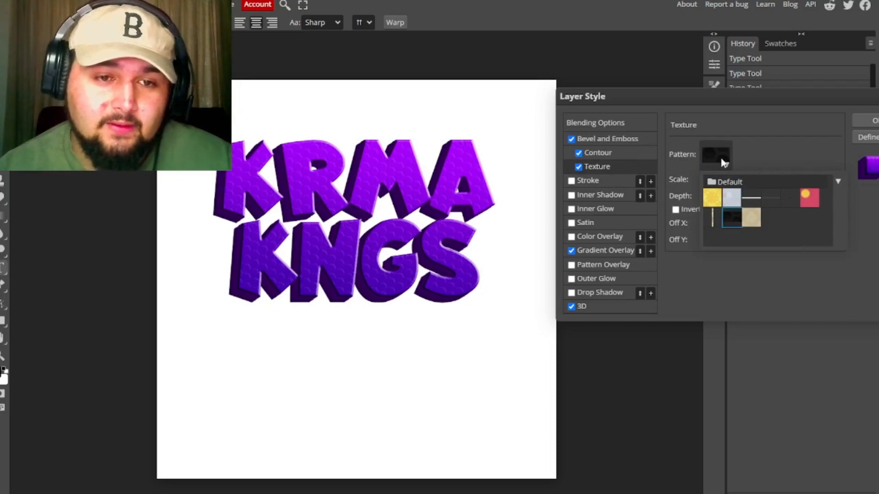
{"action": "left_click", "coordinate": [791, 199]}
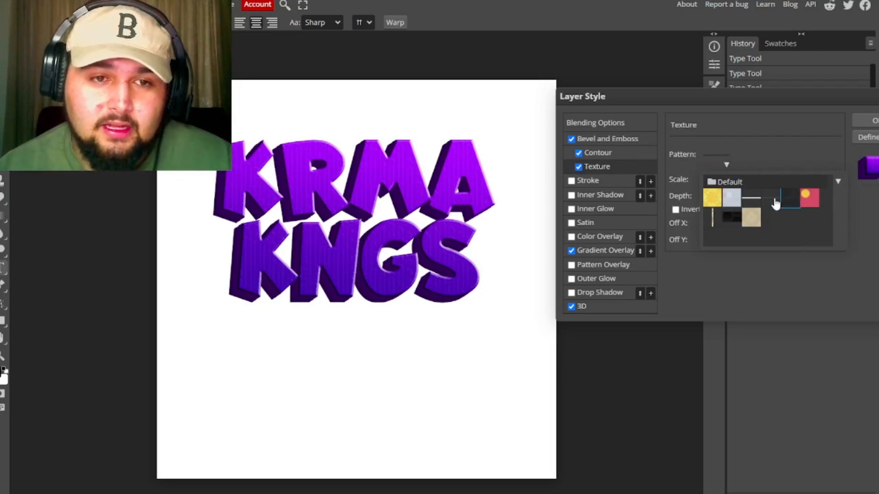
{"action": "left_click", "coordinate": [760, 204]}
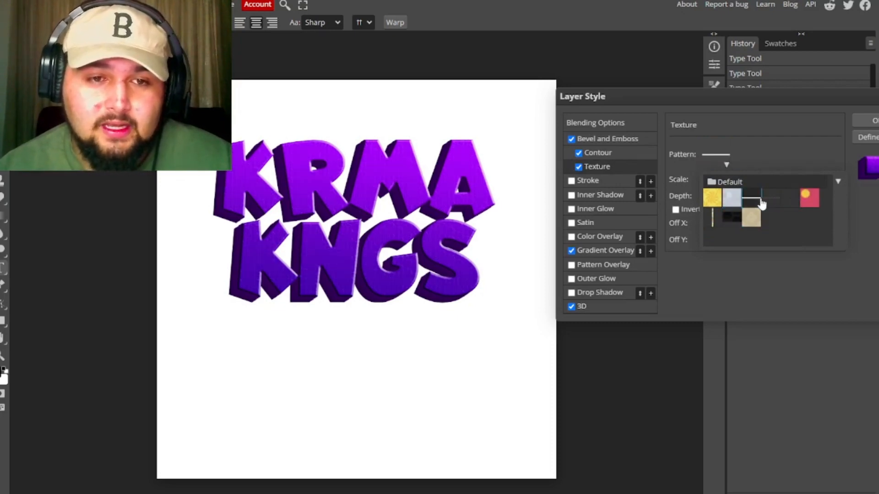
{"action": "left_click", "coordinate": [809, 202]}
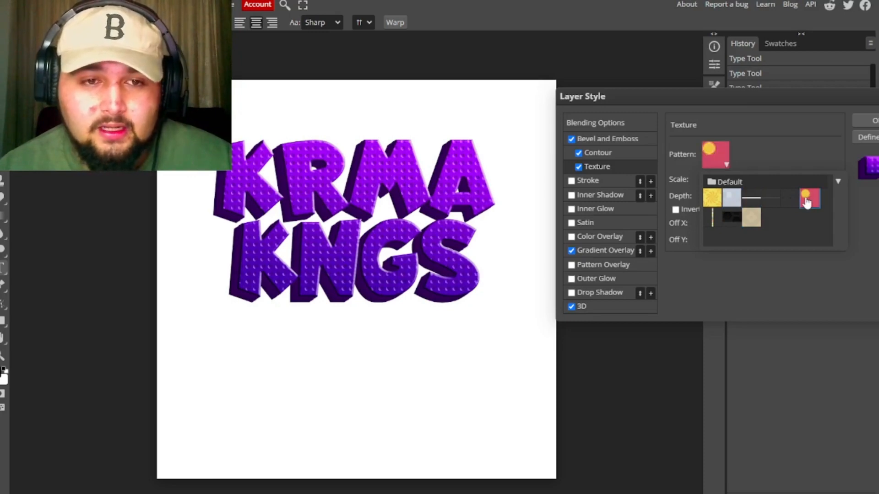
{"action": "left_click", "coordinate": [771, 200]}
{"action": "left_click", "coordinate": [750, 202]}
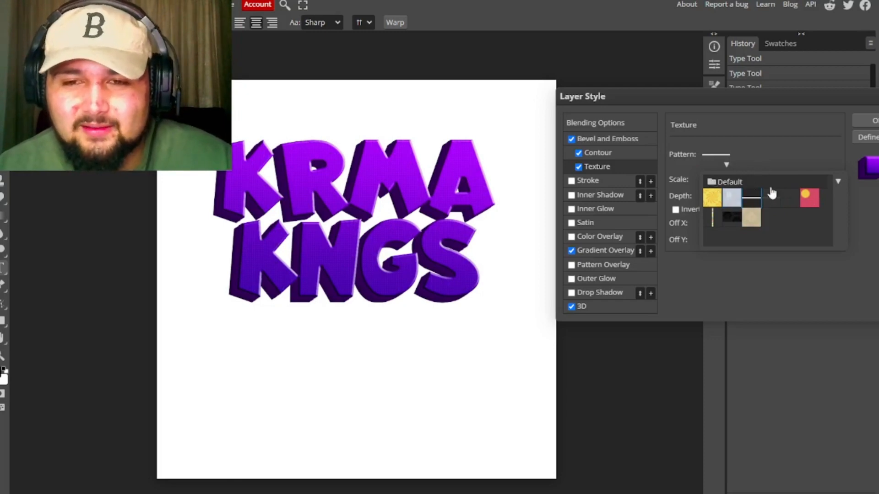
{"action": "left_click", "coordinate": [774, 166]}
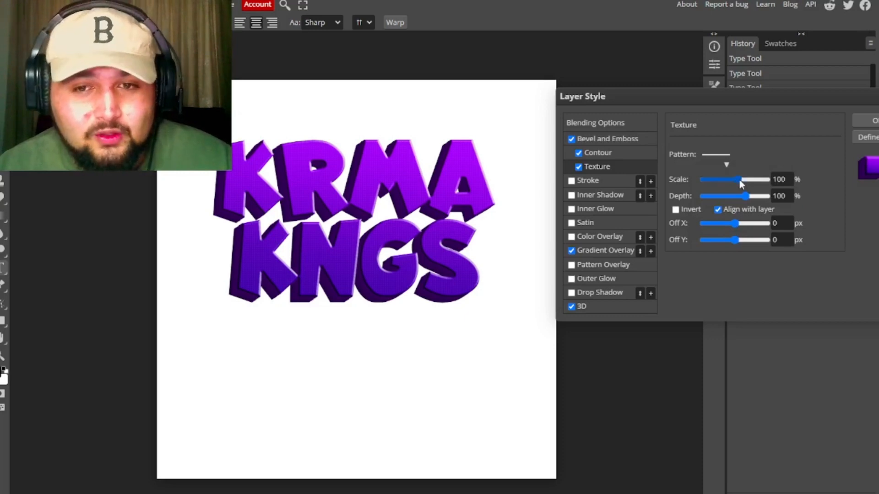
Step: Try several texture depths, settling on -117%, and set the texture's scale to 144%
{"action": "left_click_drag", "start_coordinate": [749, 200], "coordinate": [757, 201]}
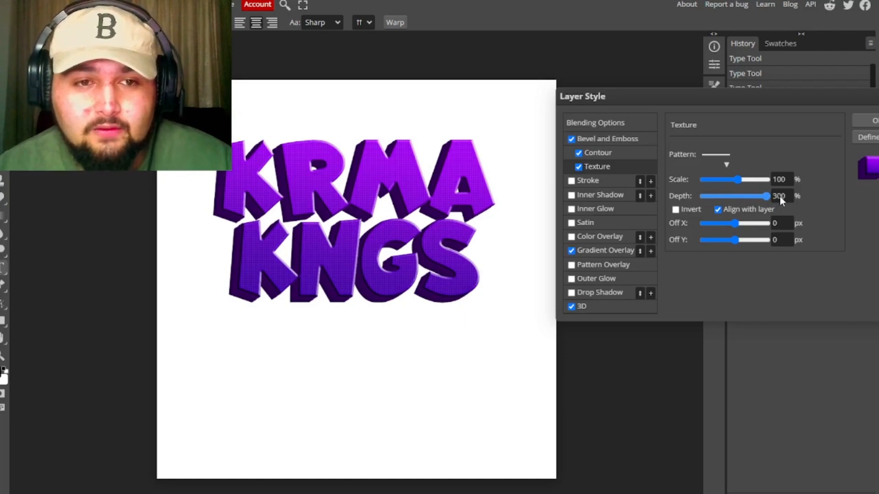
{"action": "left_click", "coordinate": [779, 196]}
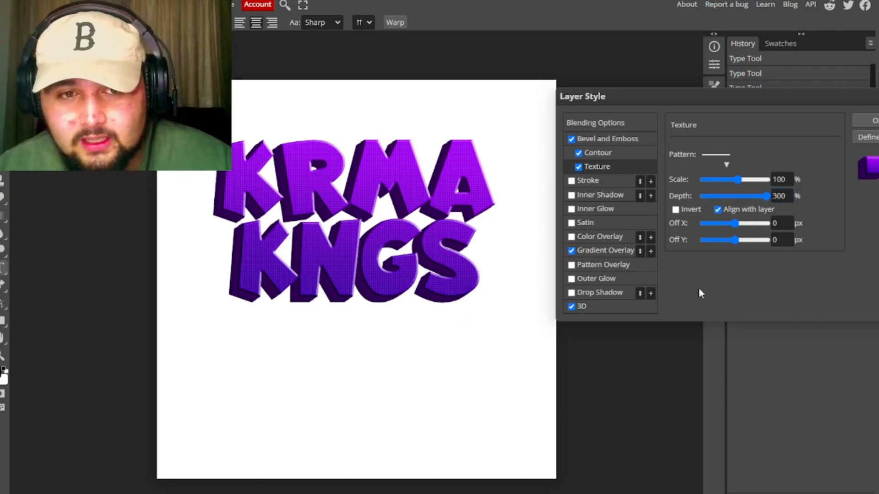
{"action": "left_click_drag", "start_coordinate": [766, 197], "coordinate": [722, 196]}
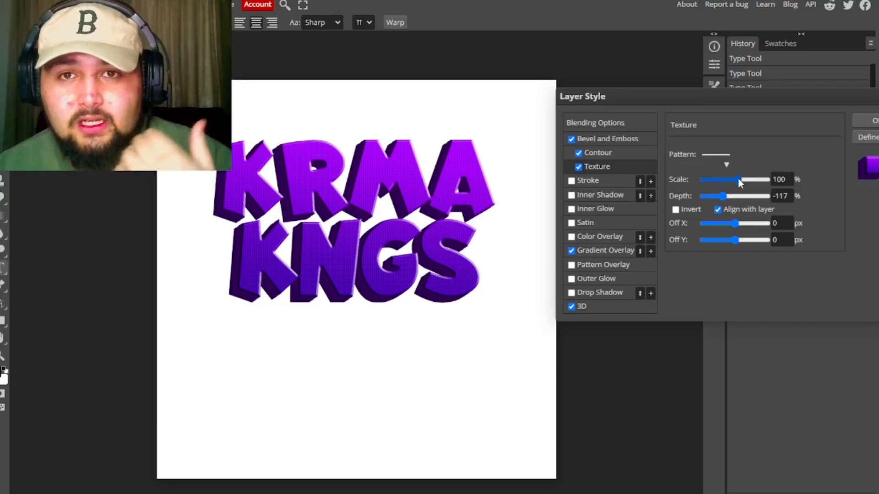
{"action": "mouse_move", "coordinate": [739, 179]}
{"action": "left_mouse_down"}
{"action": "mouse_move", "coordinate": [761, 178]}
{"action": "mouse_move", "coordinate": [741, 177]}
{"action": "left_mouse_up"}
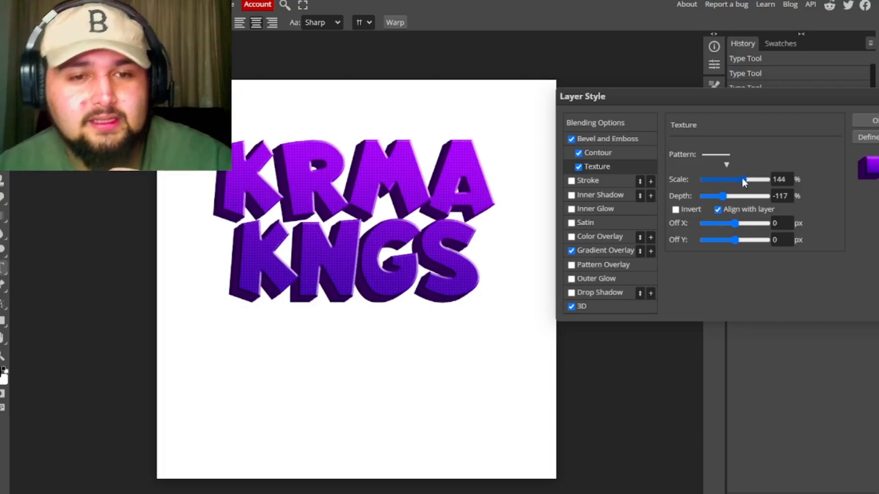
Step: Add an inner glow to the lettering, try a drop shadow but leave it off, and apply the layer style
{"action": "left_click", "coordinate": [571, 209]}
{"action": "left_click", "coordinate": [571, 293]}
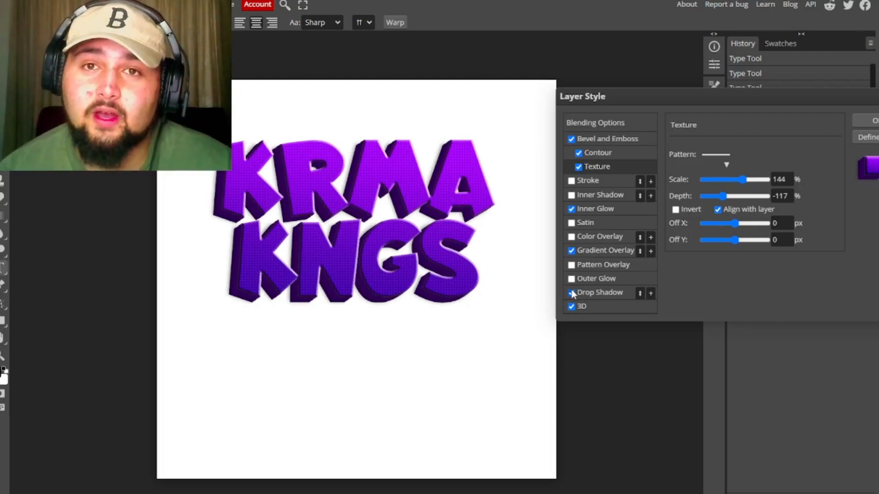
{"action": "left_click", "coordinate": [571, 293]}
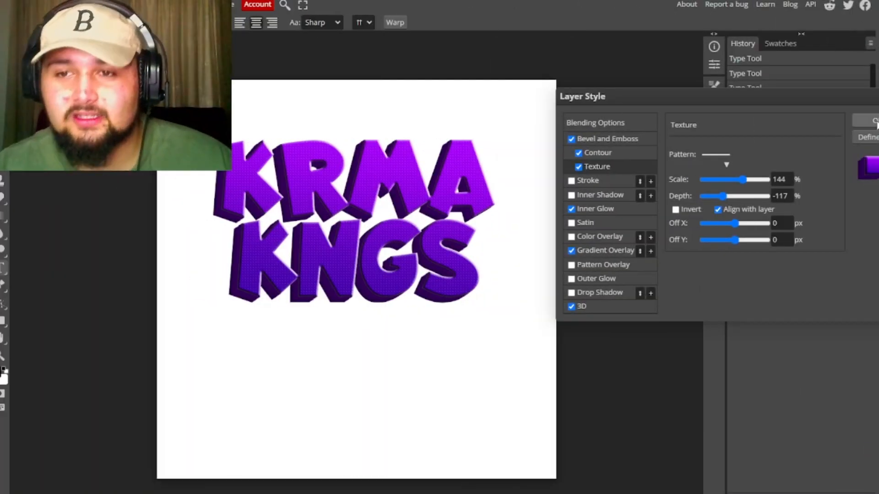
{"action": "left_click", "coordinate": [865, 120]}
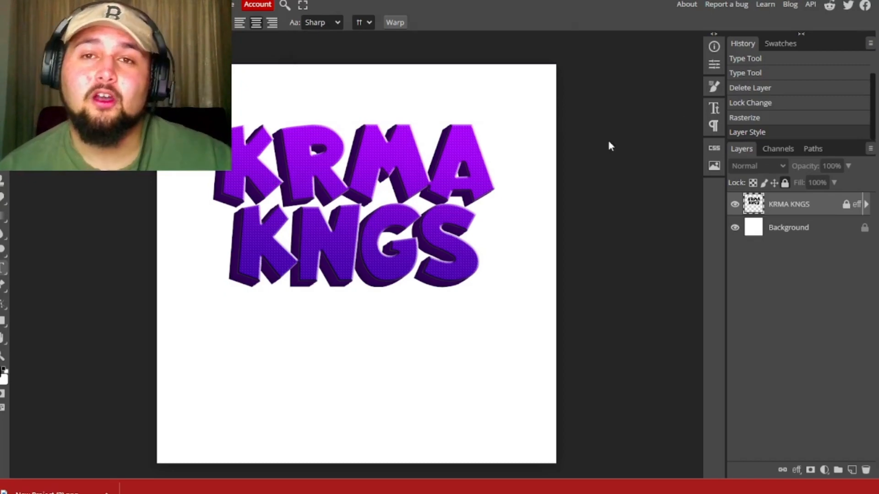
{"action": "left_click", "coordinate": [586, 137]}
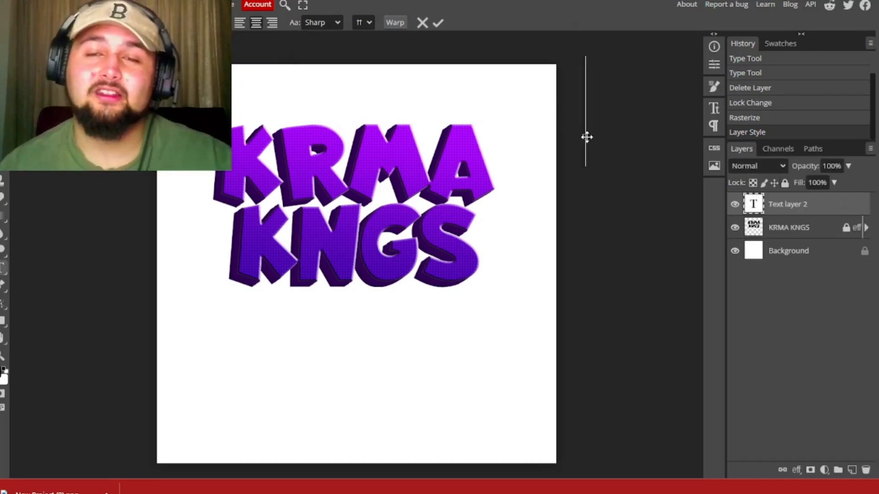